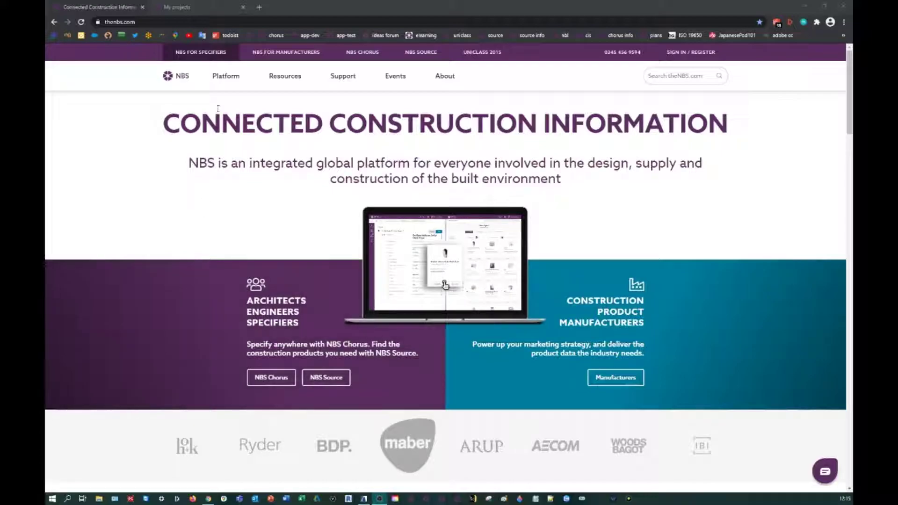
Step: Go through Platform > Plug-ins to the NBS 'Plug-in for Graphisoft ArchiCAD' page
{"action": "mouse_move", "coordinate": [225, 80]}
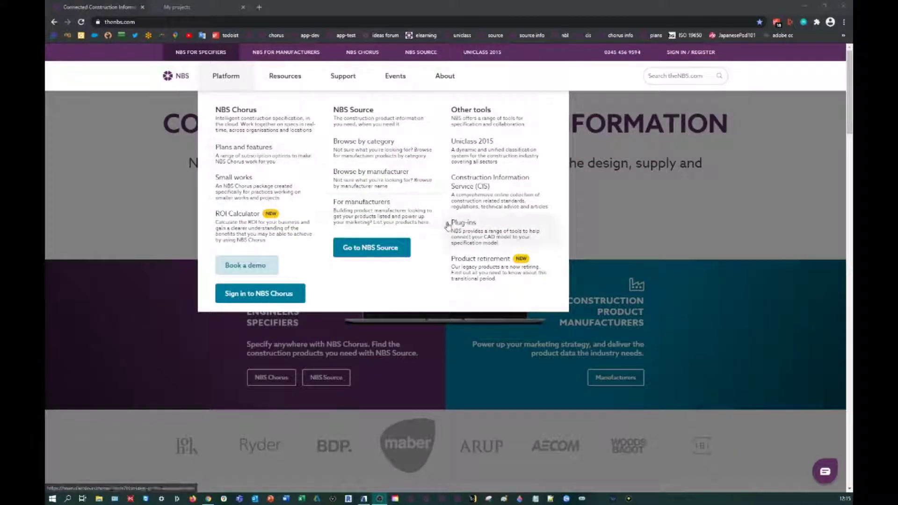
{"action": "left_click", "coordinate": [482, 233]}
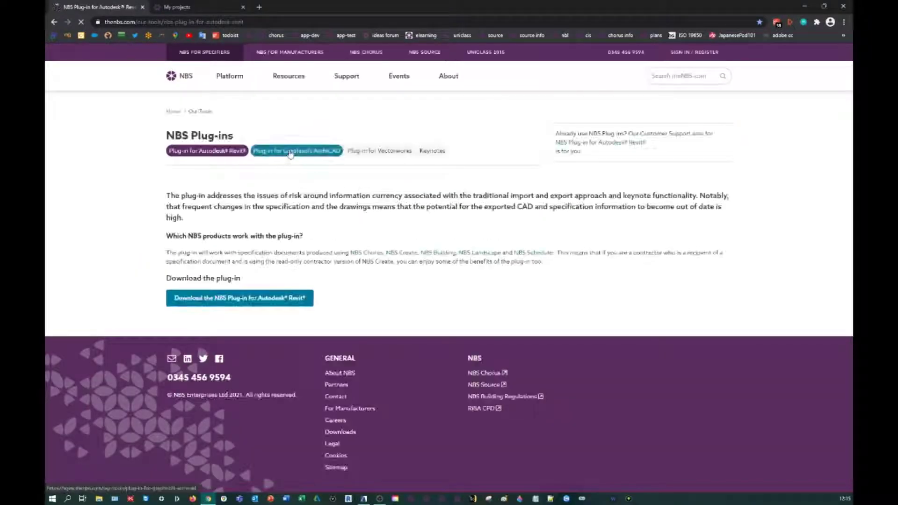
{"action": "left_click", "coordinate": [293, 152]}
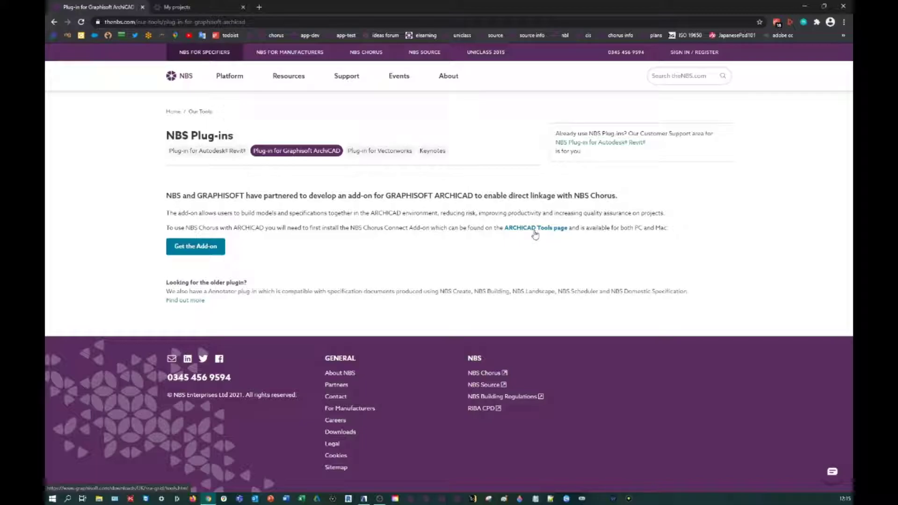
Step: Return to ARCHICAD with the NBS Chorus Connect palette showing beside the 3D house model
{"action": "left_click", "coordinate": [365, 497]}
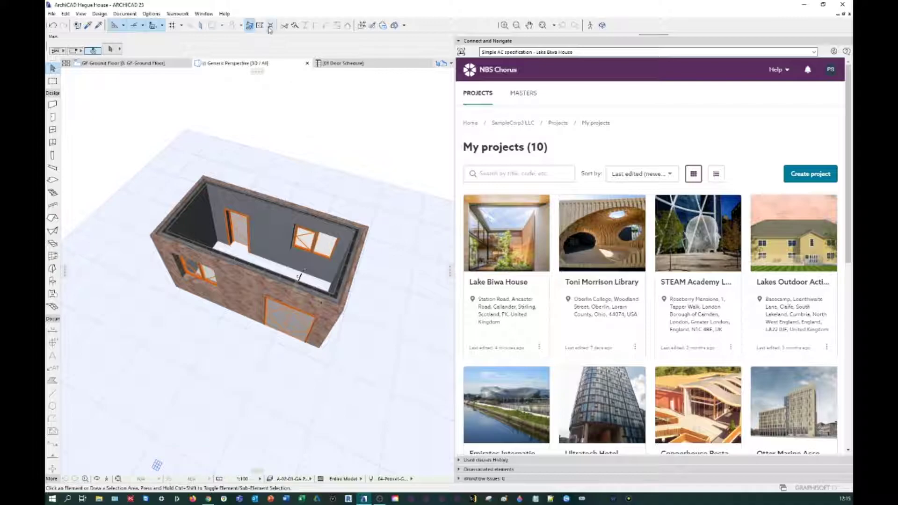
{"action": "left_click", "coordinate": [204, 14]}
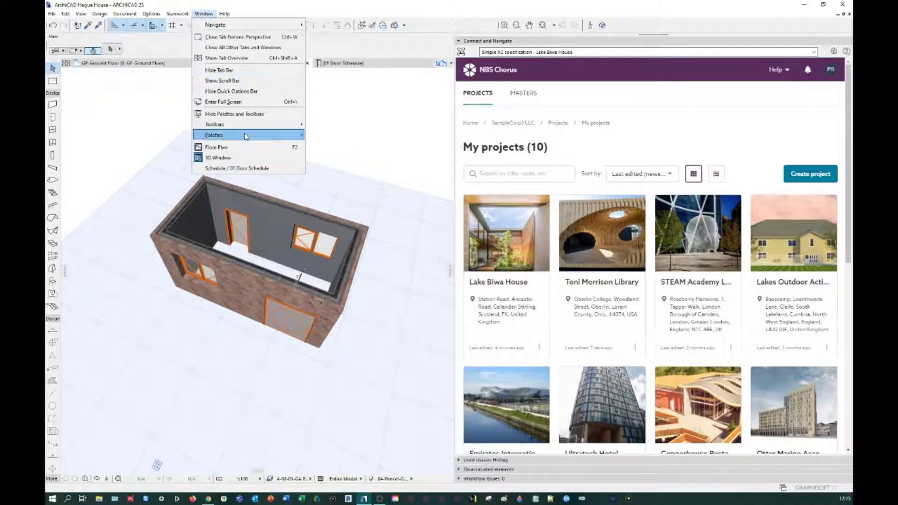
{"action": "mouse_move", "coordinate": [253, 136]}
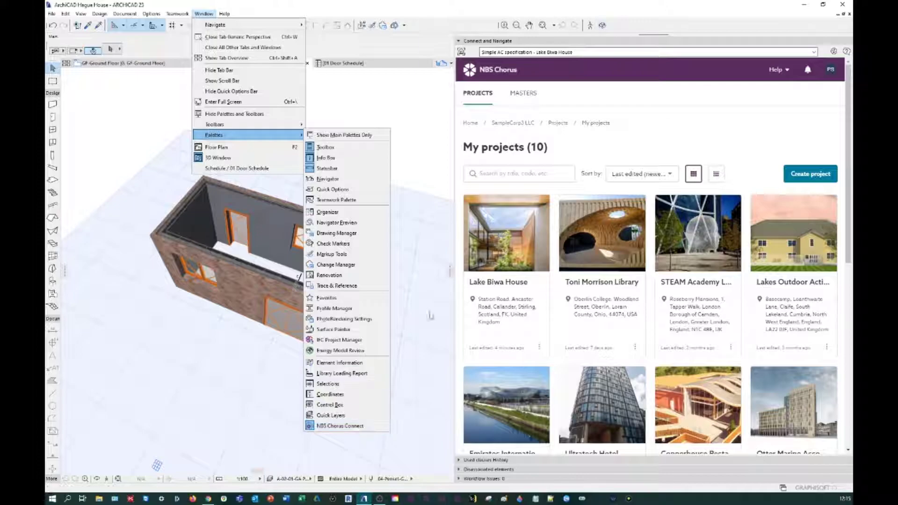
{"action": "left_click", "coordinate": [438, 126]}
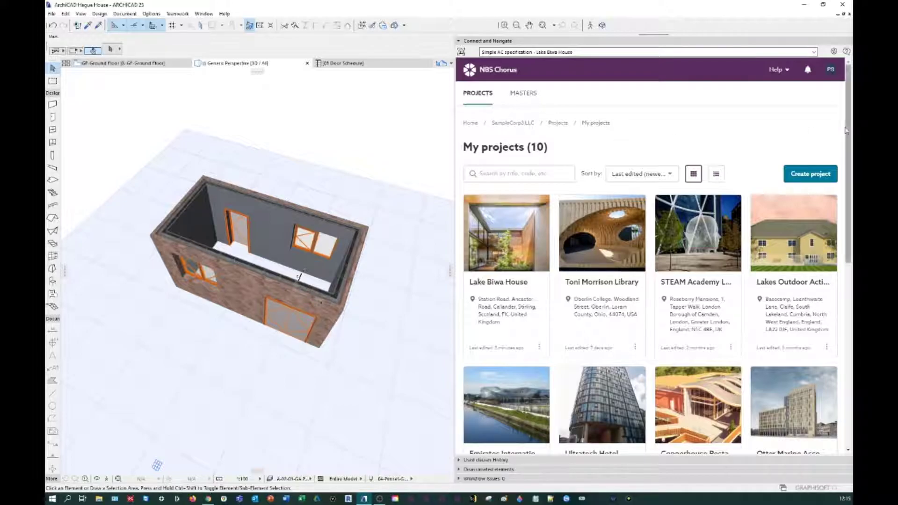
{"action": "left_click_drag", "start_coordinate": [849, 128], "coordinate": [851, 169]}
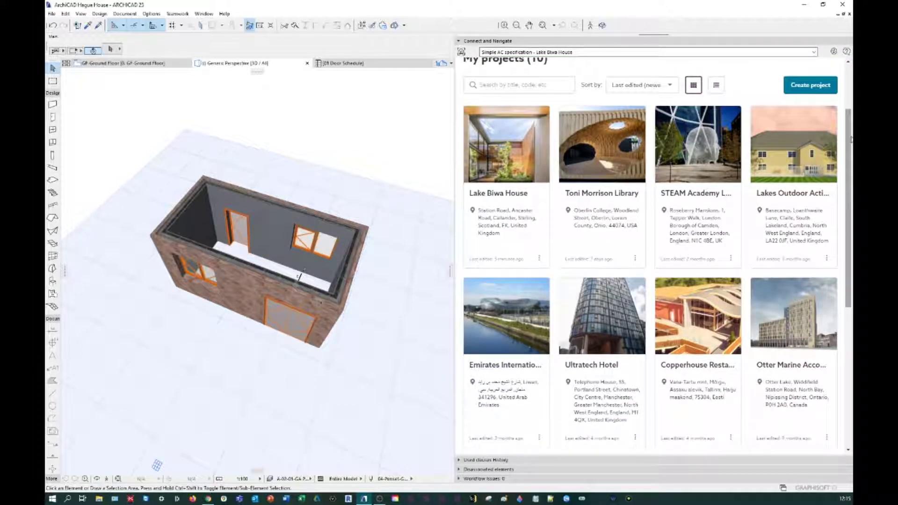
{"action": "scroll", "coordinate": [851, 131], "scroll_direction": "up", "scroll_amount": 3}
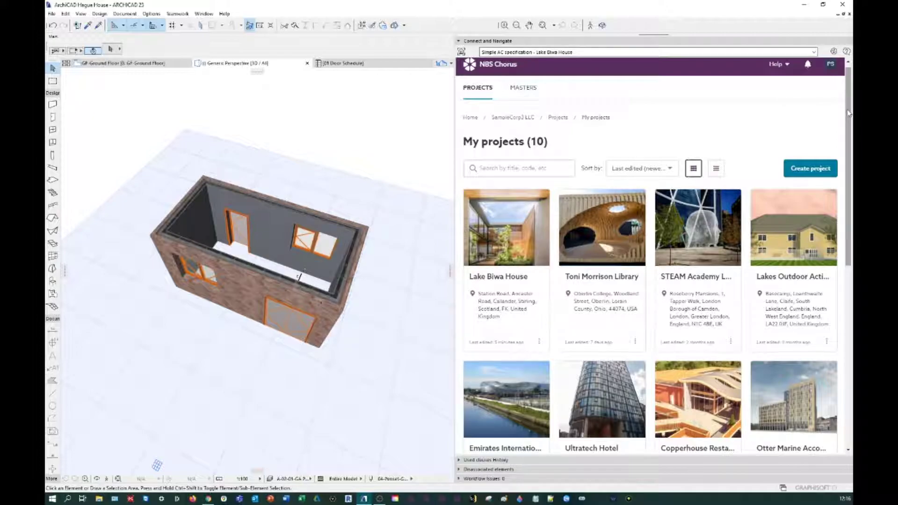
{"action": "left_click_drag", "start_coordinate": [849, 113], "coordinate": [851, 107]}
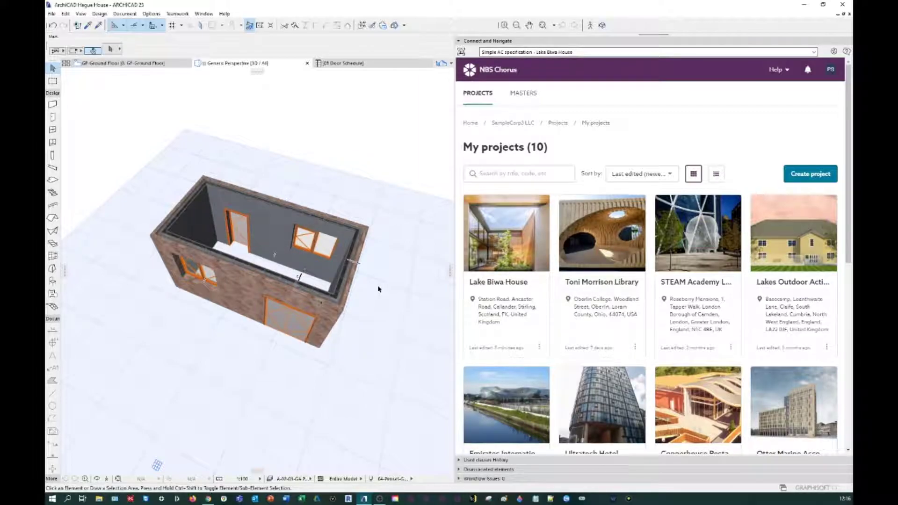
Step: Open the Lake Biwa House project, then cancel associating its Seismic specification with the model
{"action": "left_click", "coordinate": [520, 323]}
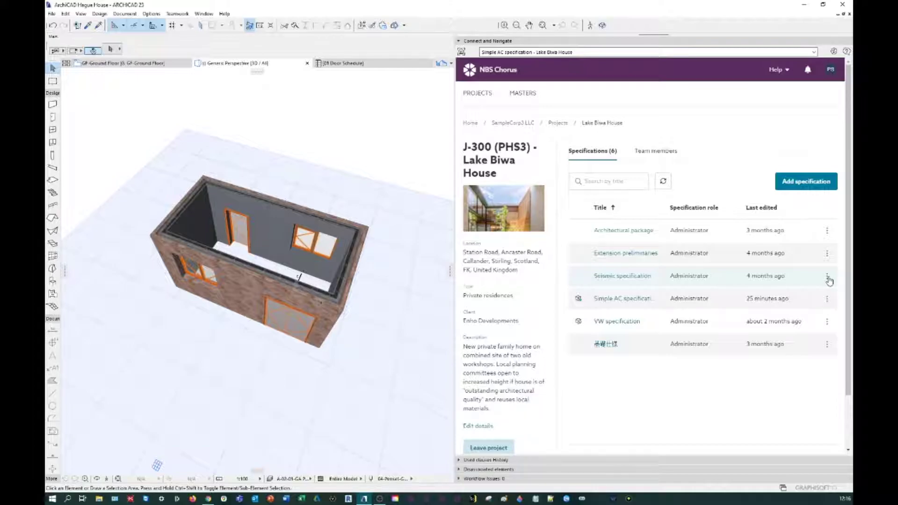
{"action": "left_click", "coordinate": [828, 278]}
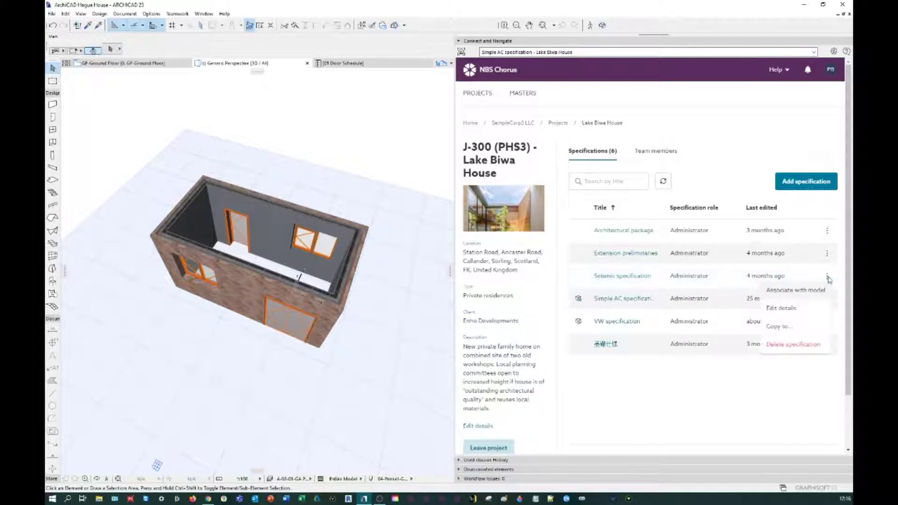
{"action": "left_click", "coordinate": [800, 291]}
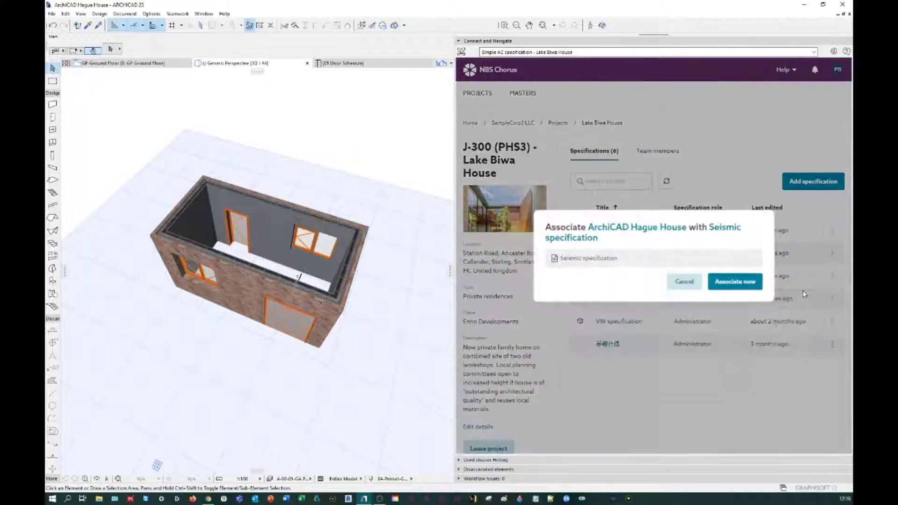
{"action": "left_click_drag", "start_coordinate": [588, 227], "coordinate": [684, 228]}
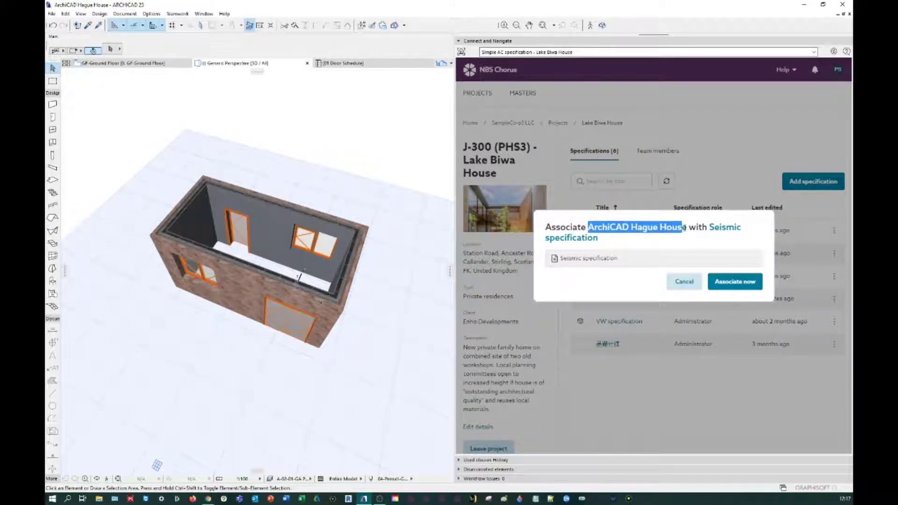
{"action": "left_click", "coordinate": [708, 232]}
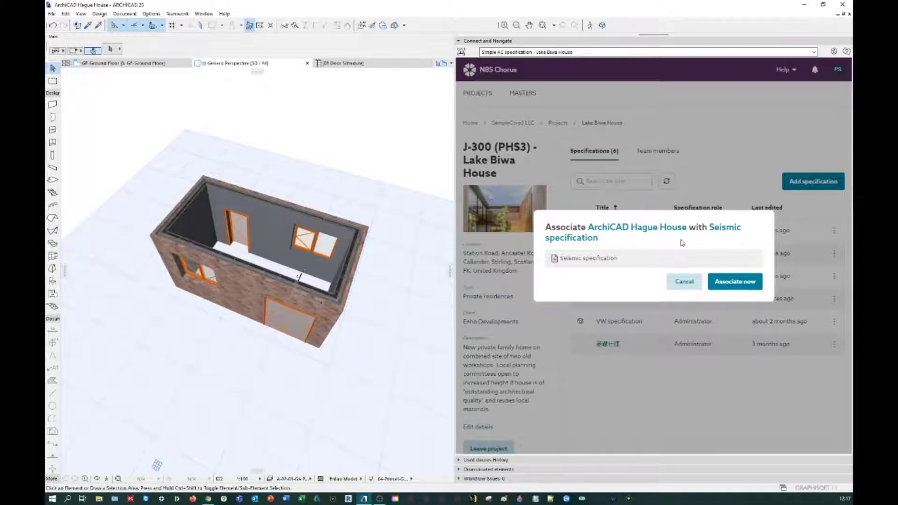
{"action": "left_click", "coordinate": [681, 284]}
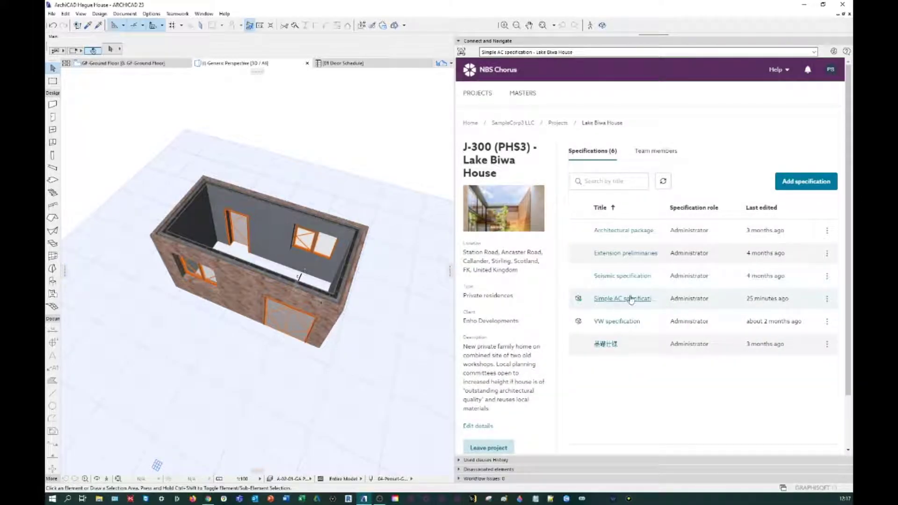
Step: Open the Simple AC specification and widen its Title column and the NBS Chorus panel
{"action": "left_click", "coordinate": [615, 301]}
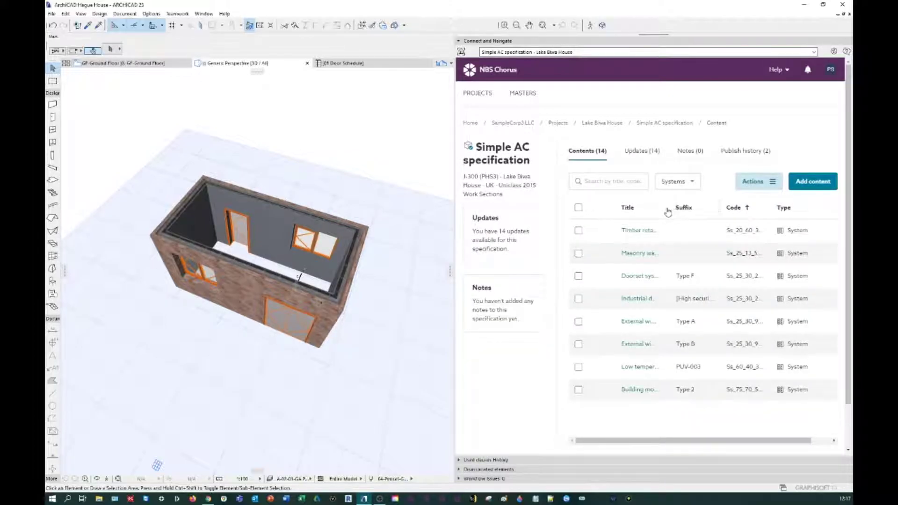
{"action": "left_click_drag", "start_coordinate": [673, 211], "coordinate": [709, 212]}
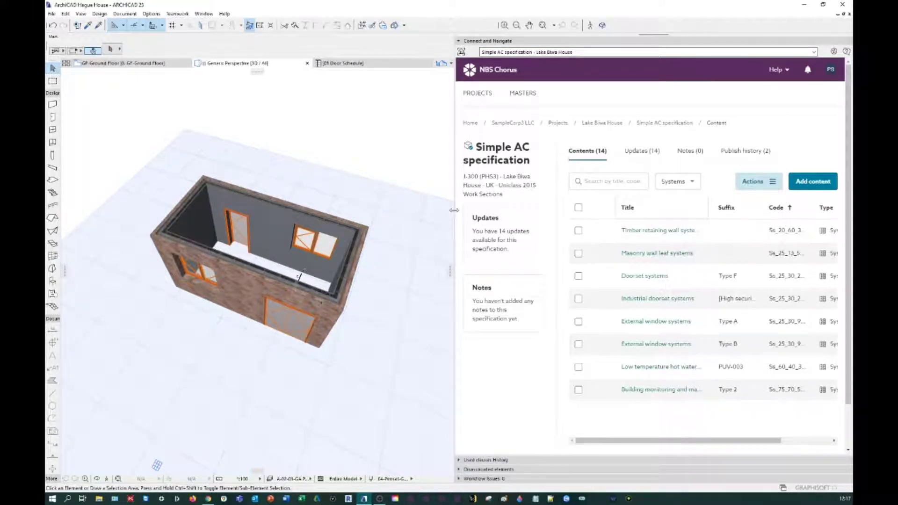
{"action": "left_click_drag", "start_coordinate": [453, 213], "coordinate": [418, 213]}
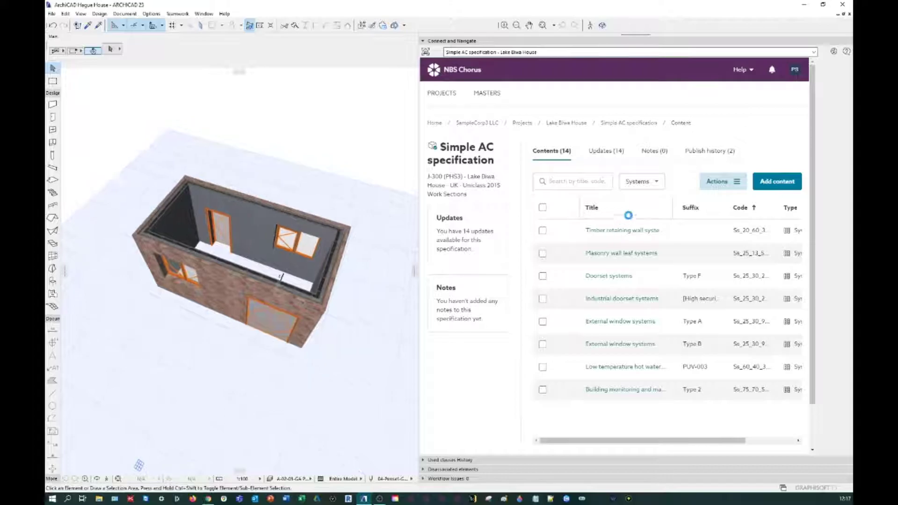
{"action": "left_click_drag", "start_coordinate": [674, 211], "coordinate": [716, 212]}
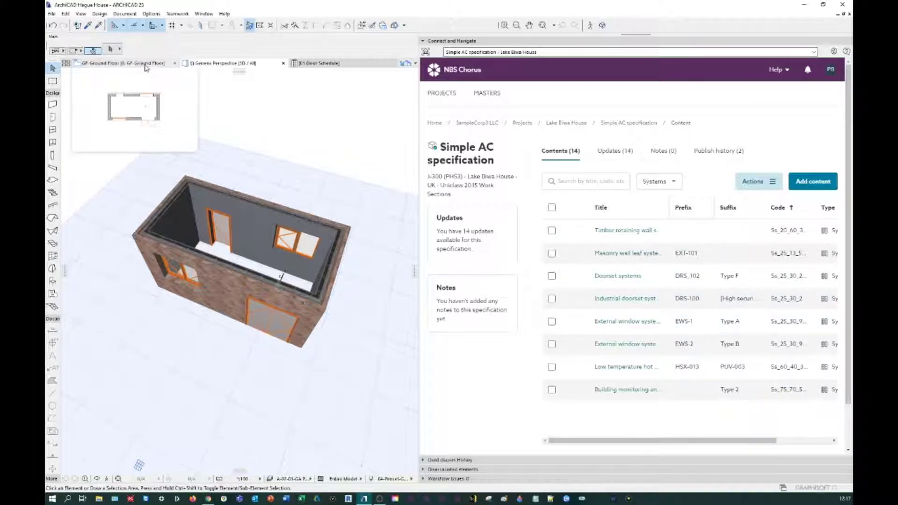
Step: Switch from the 3D view to the GF-Ground Floor plan
{"action": "left_click", "coordinate": [146, 63]}
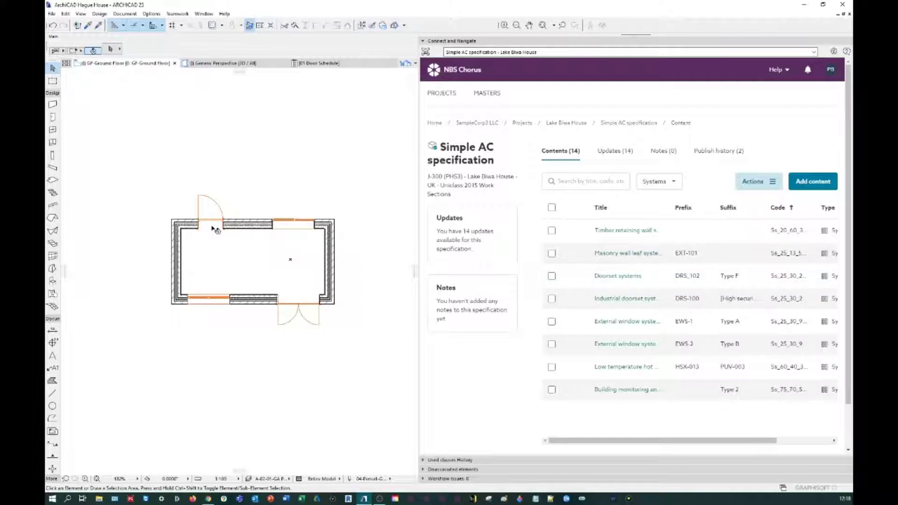
Step: Select the left, top, right and bottom walls and associate them with EXT-101 Masonry wall leaf systems
{"action": "left_click", "coordinate": [176, 244]}
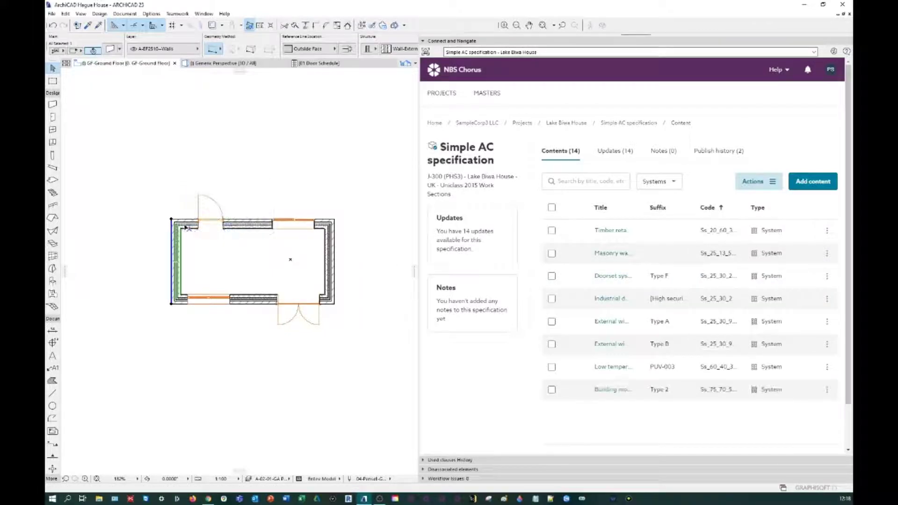
{"action": "left_click", "coordinate": [187, 226], "text": "shift"}
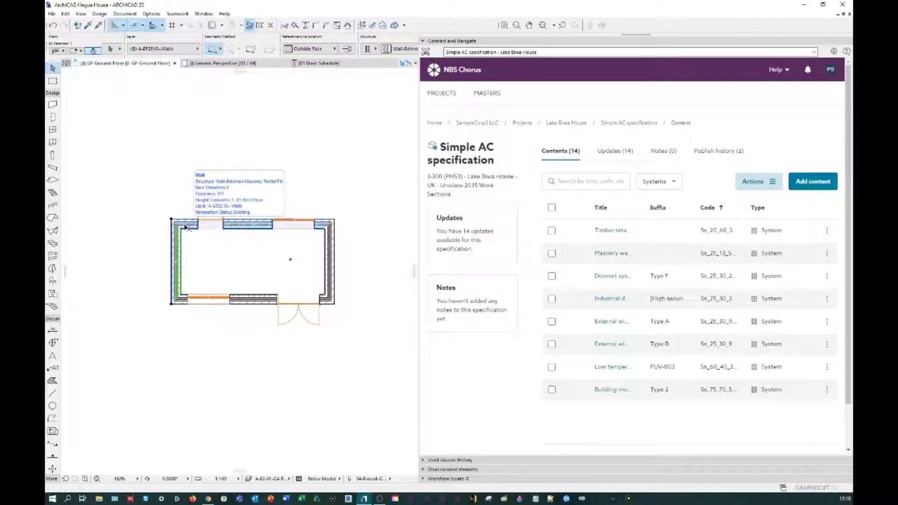
{"action": "left_click", "coordinate": [331, 251], "text": "shift"}
{"action": "left_click", "coordinate": [269, 298], "text": "shift"}
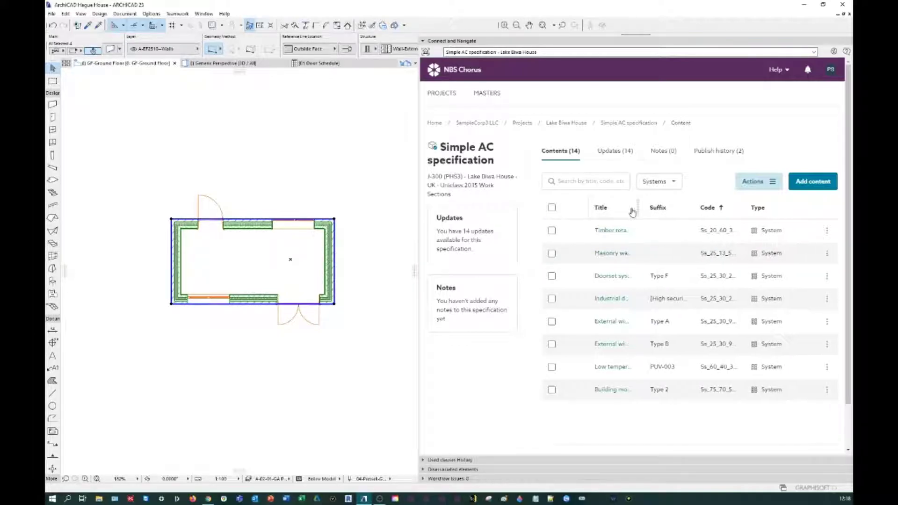
{"action": "left_click", "coordinate": [827, 256]}
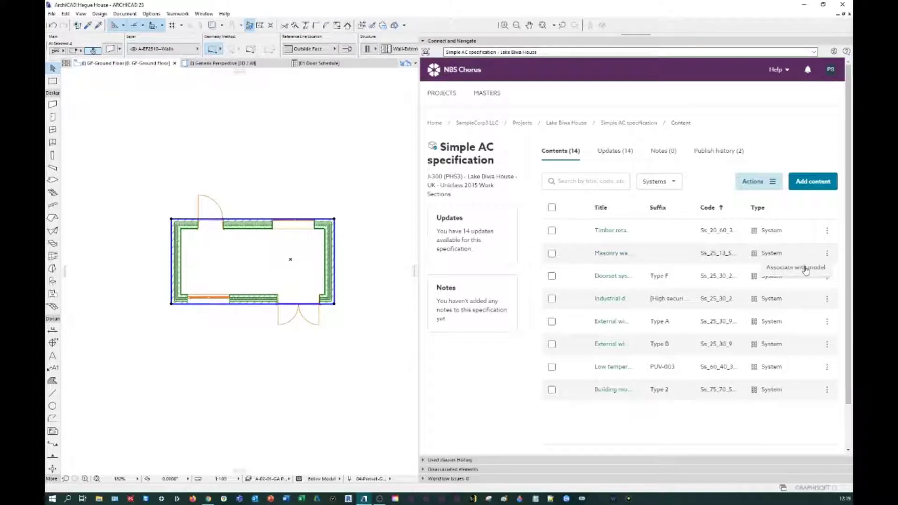
{"action": "left_click", "coordinate": [805, 269]}
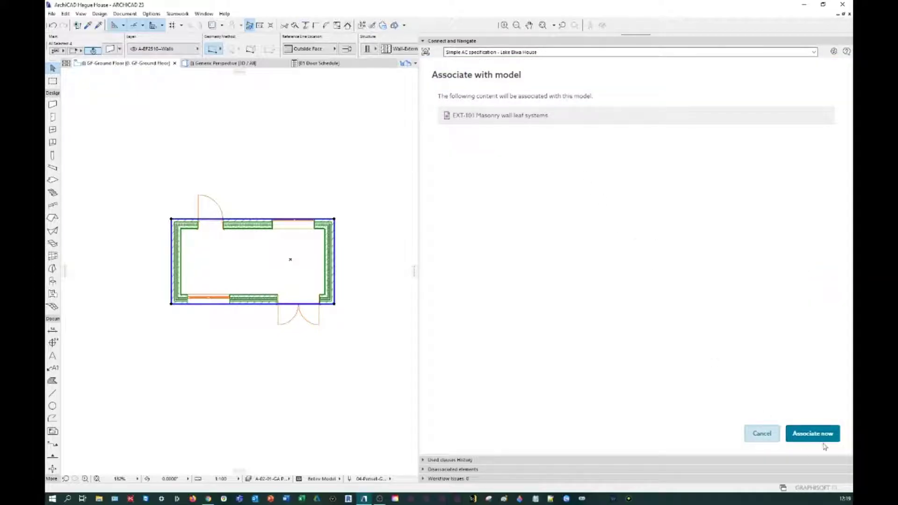
{"action": "left_click", "coordinate": [812, 434]}
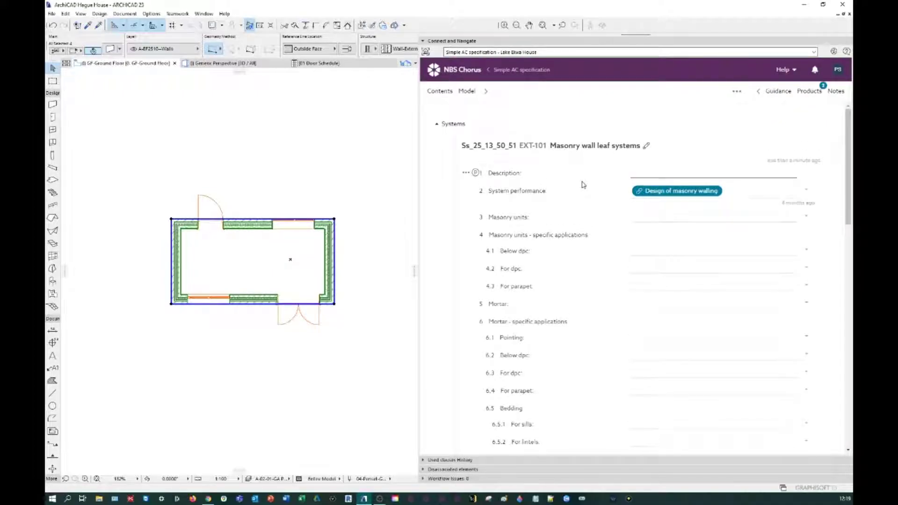
Step: Review the masonry clause's guidance and masonry units suggestions, then return to the specification contents
{"action": "left_click", "coordinate": [775, 94]}
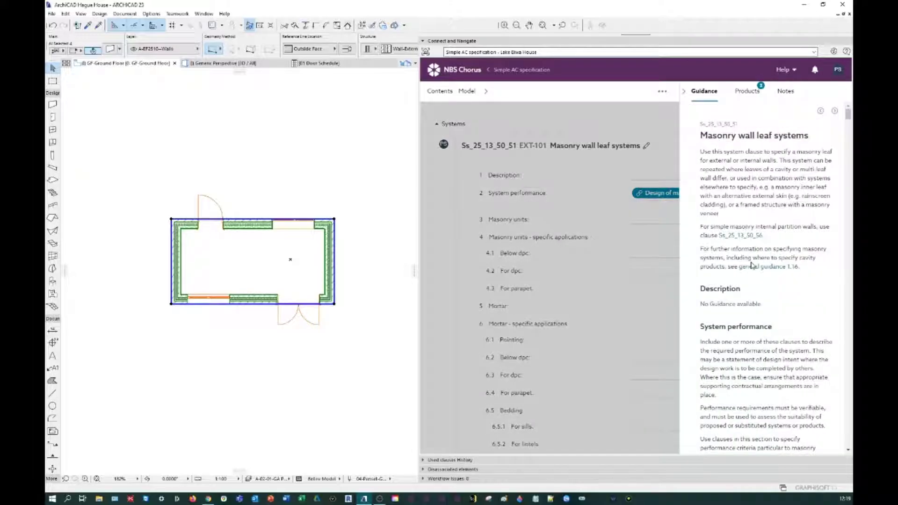
{"action": "mouse_move", "coordinate": [850, 125]}
{"action": "left_mouse_down"}
{"action": "mouse_move", "coordinate": [846, 154]}
{"action": "mouse_move", "coordinate": [847, 109]}
{"action": "left_mouse_up"}
{"action": "left_click", "coordinate": [592, 222]}
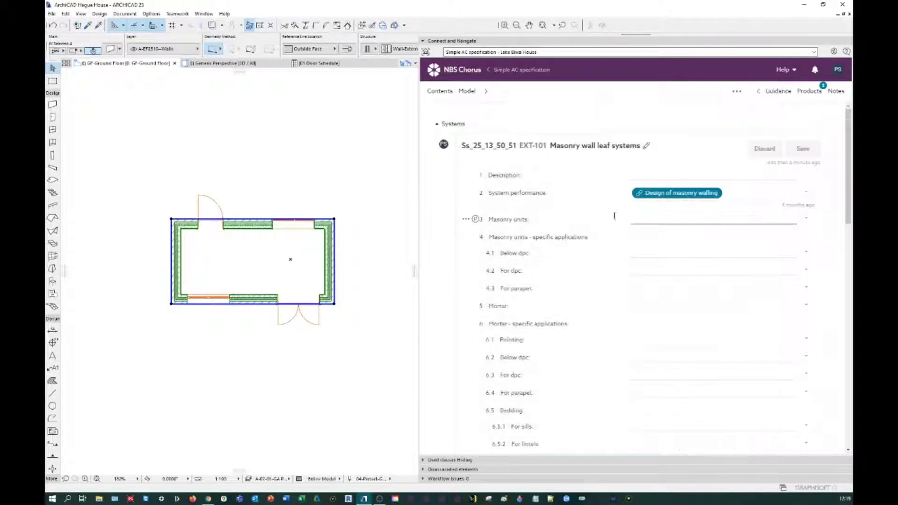
{"action": "left_click", "coordinate": [809, 221]}
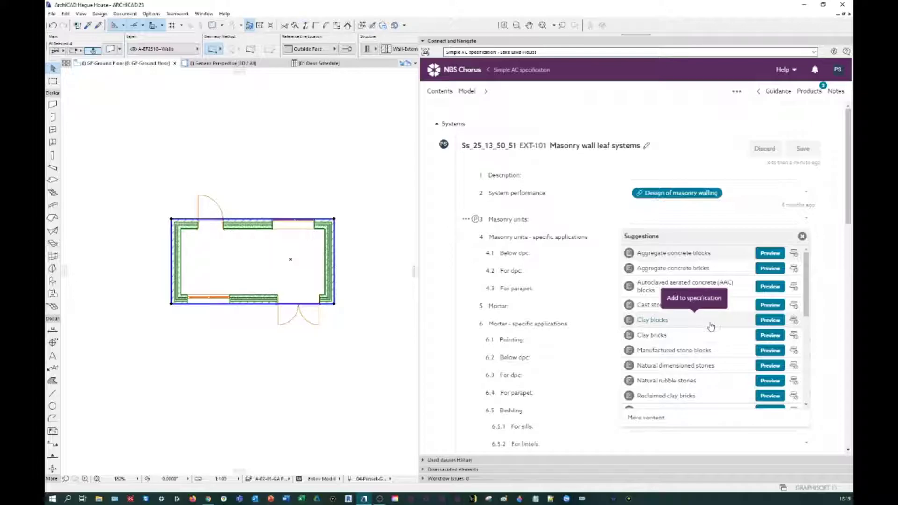
{"action": "left_click", "coordinate": [446, 93]}
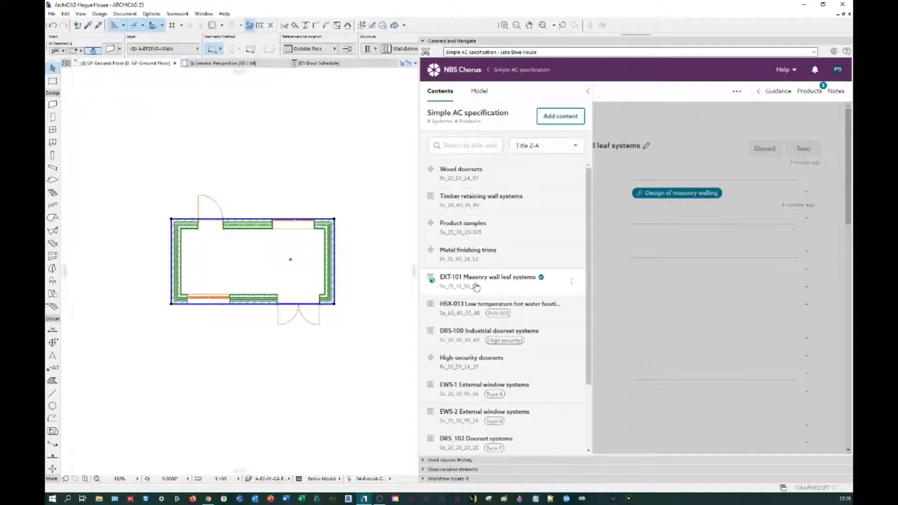
Step: Link the double door in the bottom wall to DRS-100 Industrial doorset systems
{"action": "left_click", "coordinate": [308, 338]}
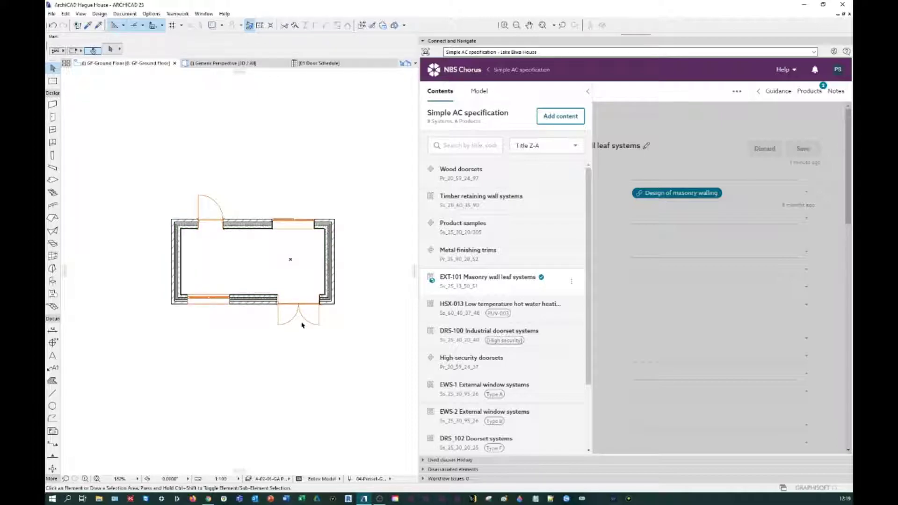
{"action": "left_click", "coordinate": [281, 306]}
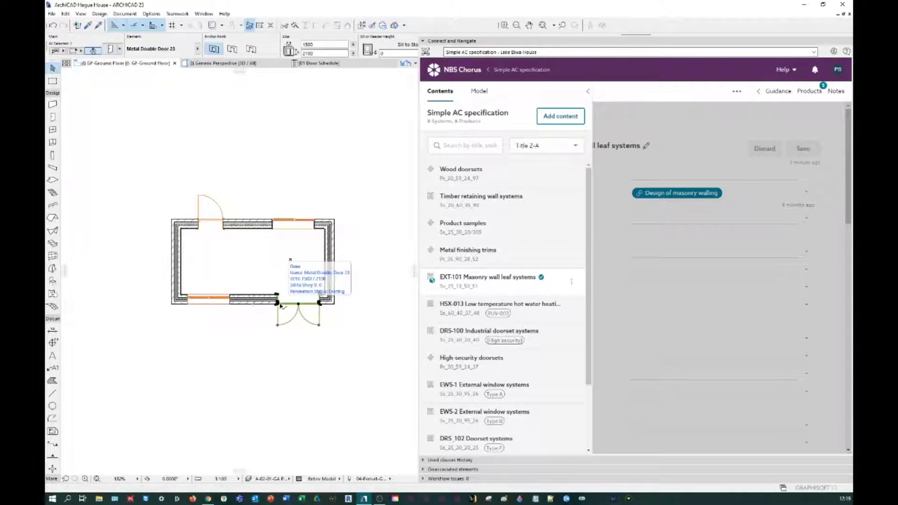
{"action": "left_click", "coordinate": [572, 337]}
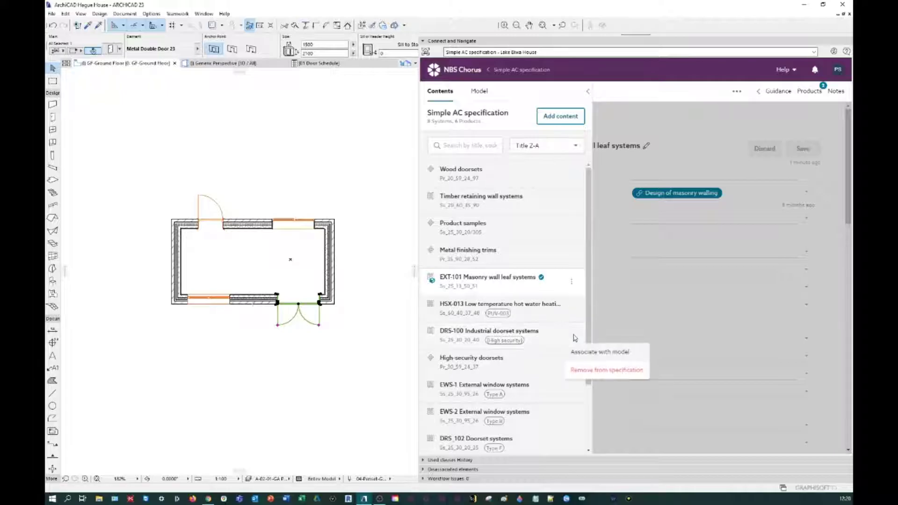
{"action": "left_click", "coordinate": [585, 357]}
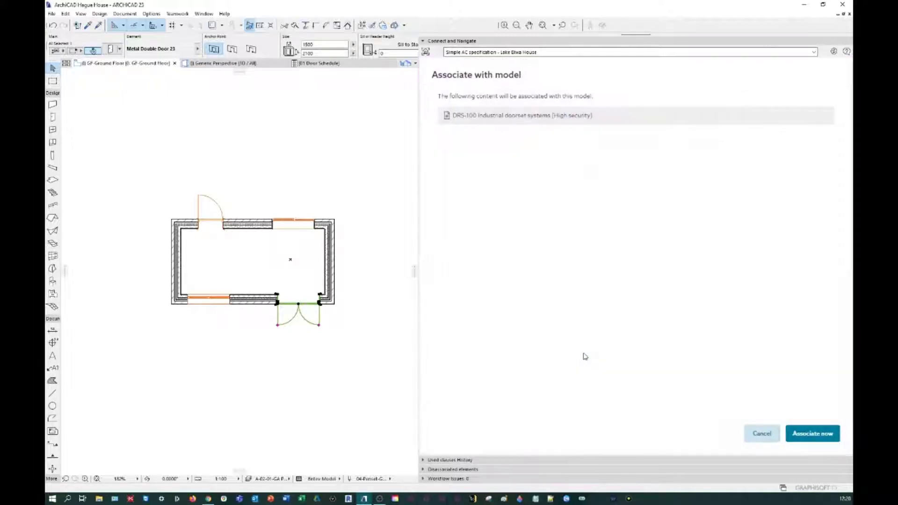
{"action": "left_click", "coordinate": [822, 440]}
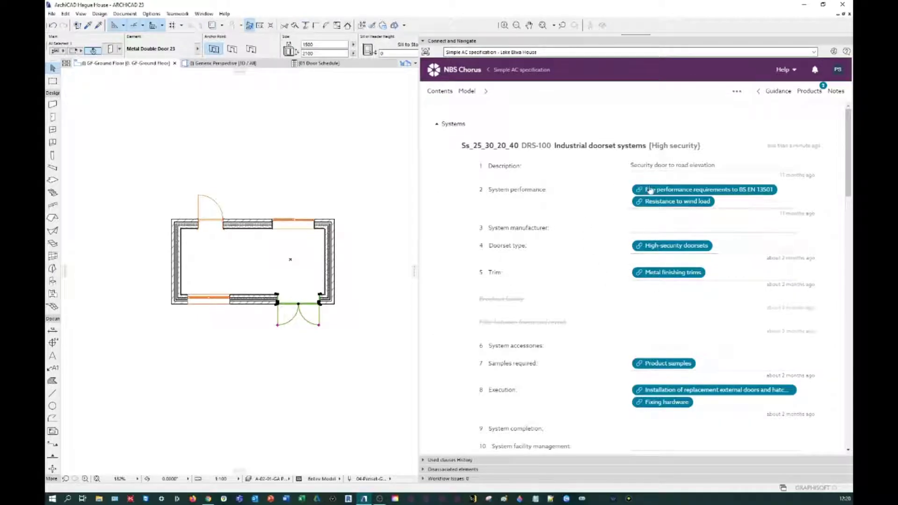
Step: Link the top-wall window to EWS-1 External window systems
{"action": "left_click", "coordinate": [293, 217]}
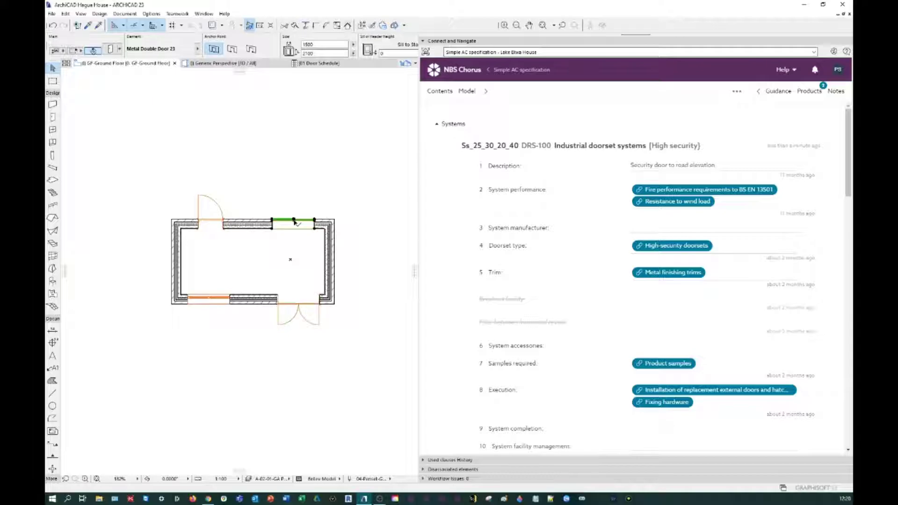
{"action": "left_click", "coordinate": [432, 93]}
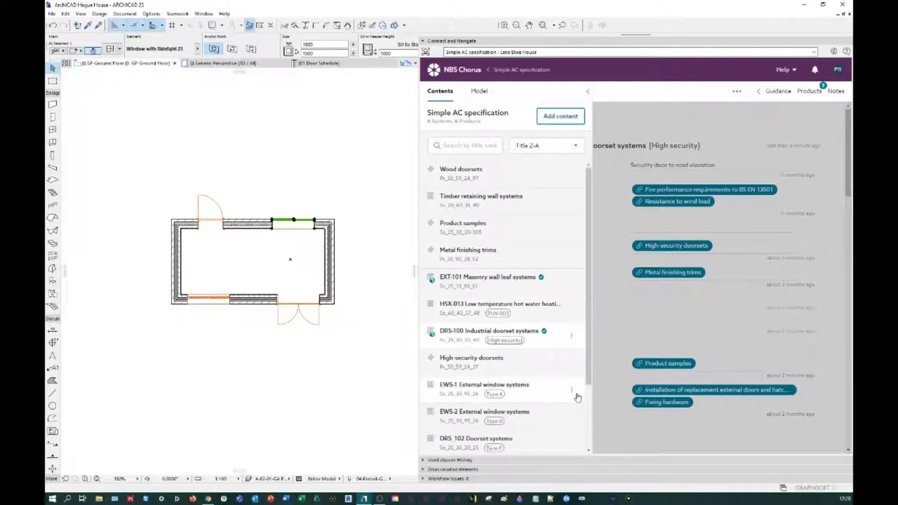
{"action": "left_click", "coordinate": [571, 391]}
{"action": "left_click", "coordinate": [578, 401]}
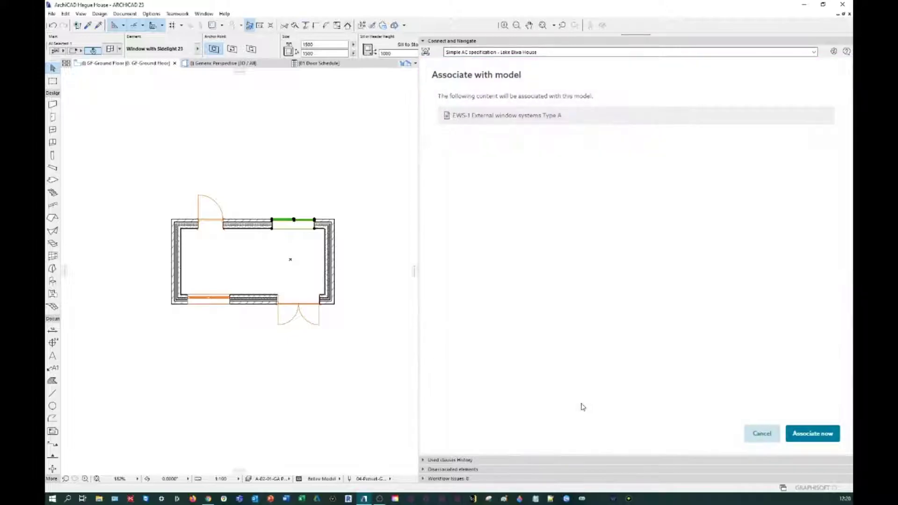
{"action": "left_click", "coordinate": [813, 433]}
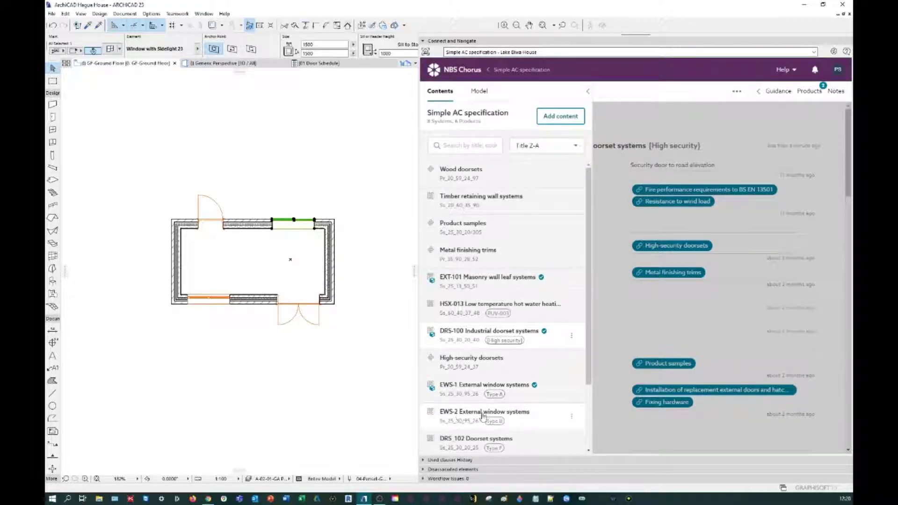
Step: Link the bottom-wall window to EWS-2 External window systems
{"action": "left_click", "coordinate": [210, 300]}
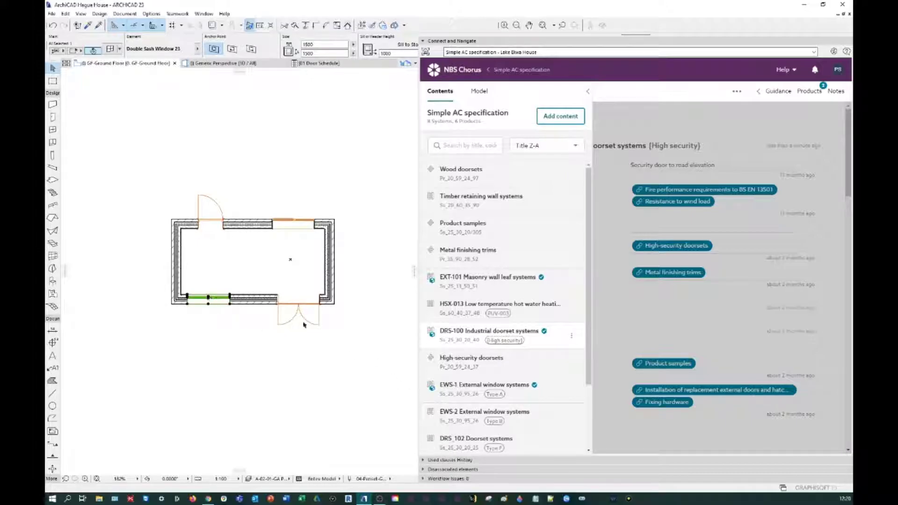
{"action": "left_click", "coordinate": [576, 416]}
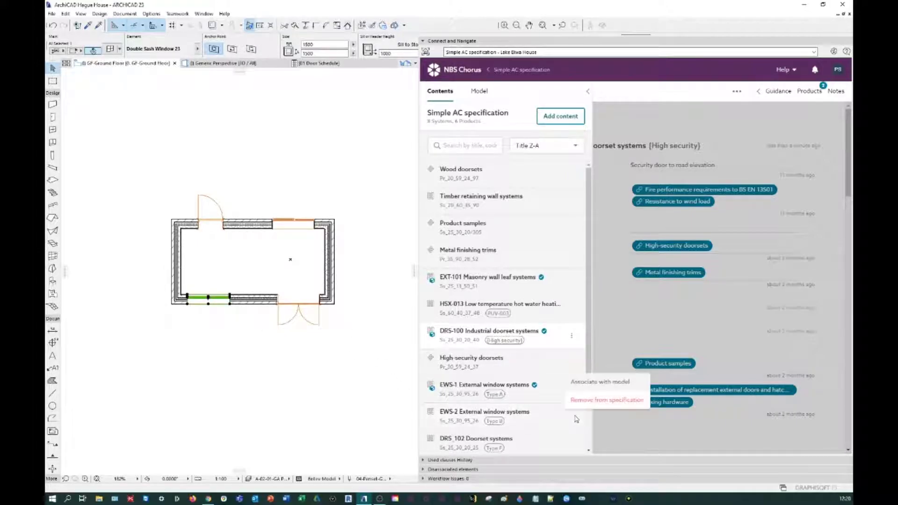
{"action": "left_click", "coordinate": [583, 383]}
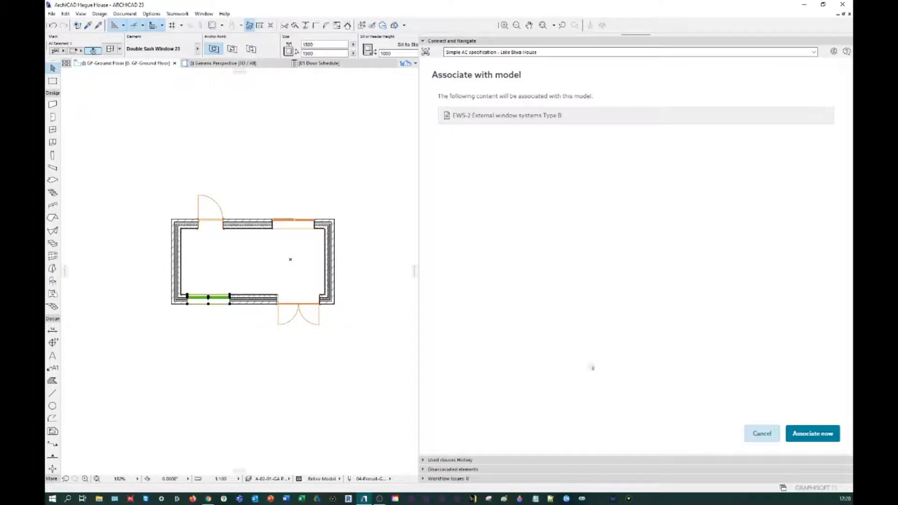
{"action": "left_click", "coordinate": [822, 435]}
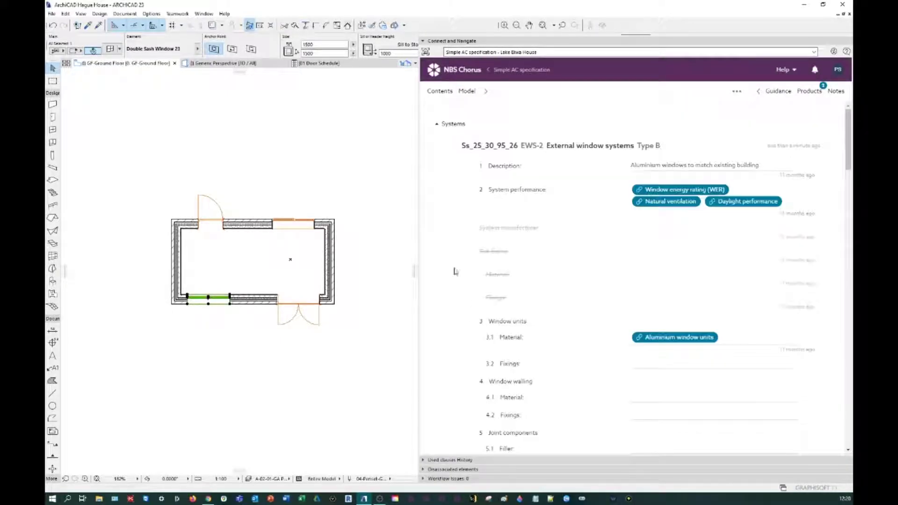
Step: Link the door in the upper wall to DRS_102 Doorset systems Type F
{"action": "left_click", "coordinate": [437, 92]}
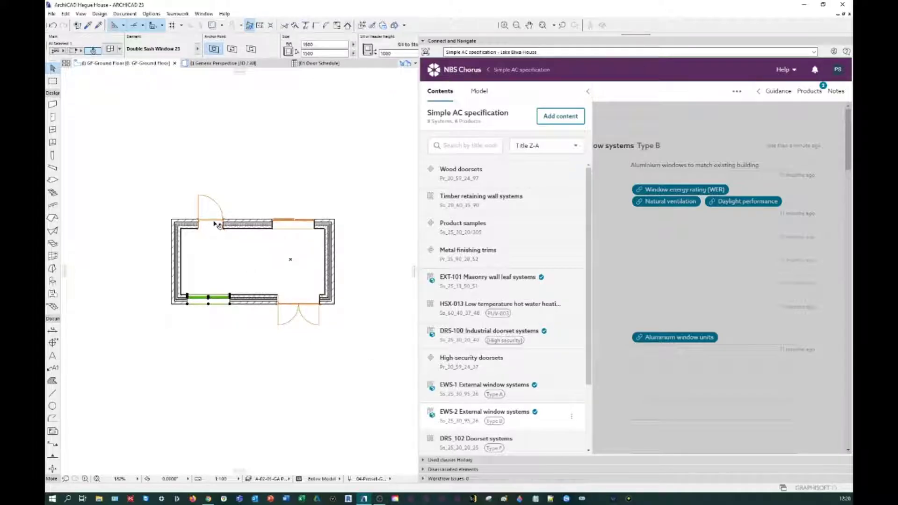
{"action": "left_click", "coordinate": [216, 225]}
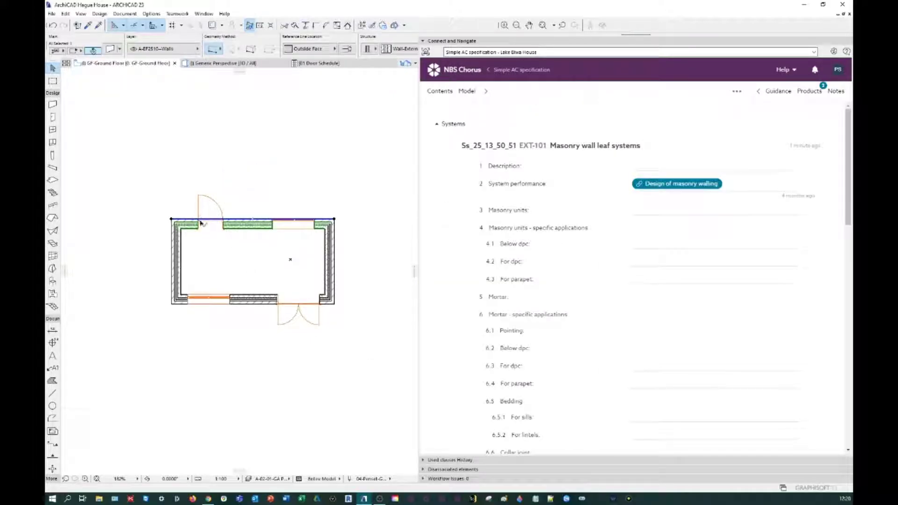
{"action": "left_click", "coordinate": [201, 224]}
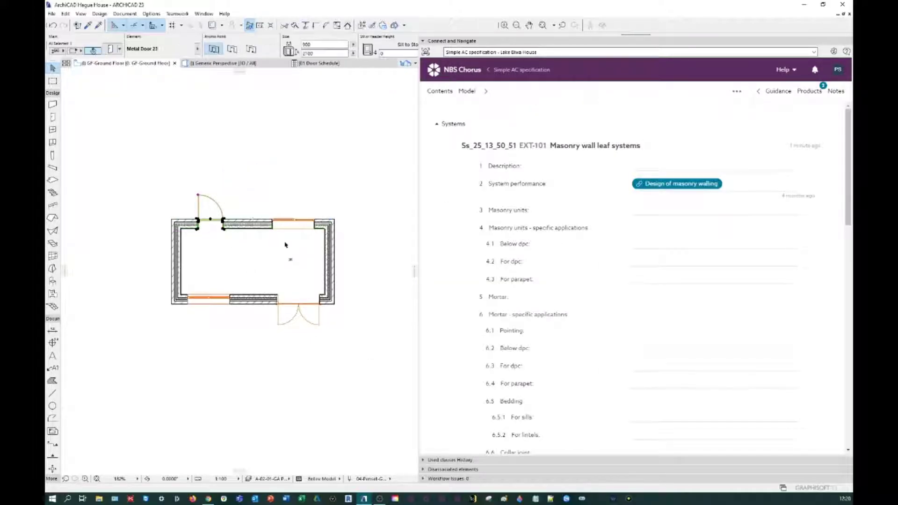
{"action": "left_click", "coordinate": [448, 93]}
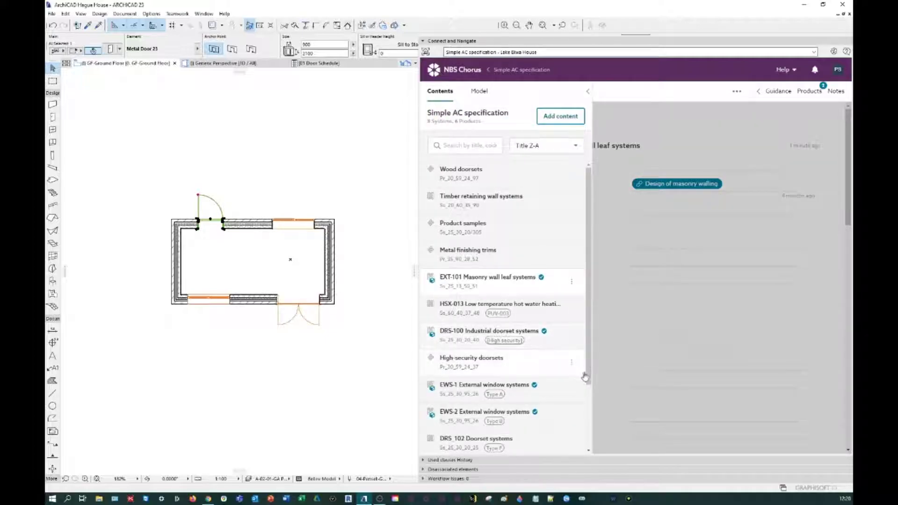
{"action": "scroll", "coordinate": [584, 388], "scroll_direction": "down", "scroll_amount": 1}
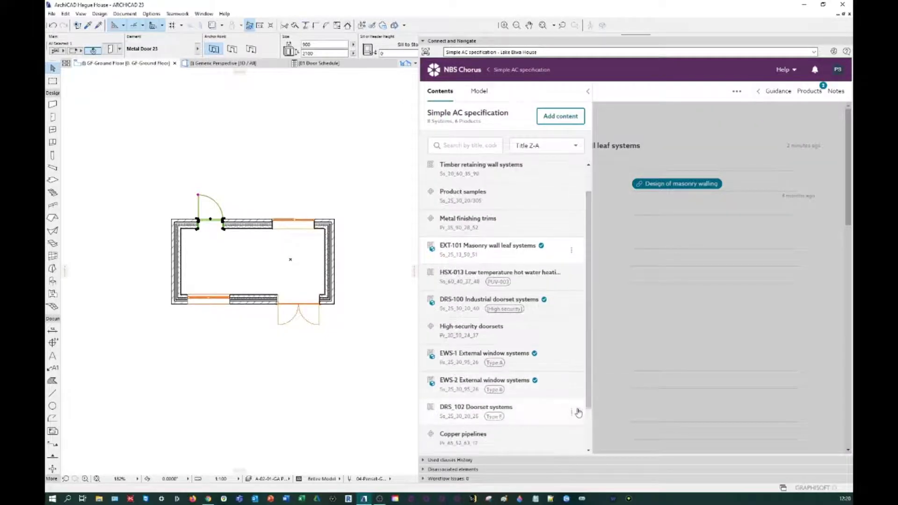
{"action": "left_click", "coordinate": [572, 412]}
{"action": "left_click", "coordinate": [587, 378]}
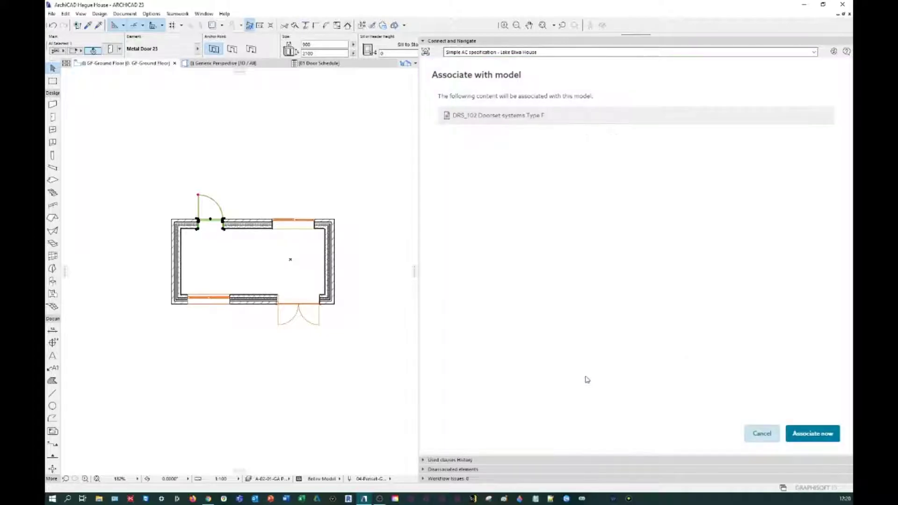
{"action": "left_click", "coordinate": [812, 434]}
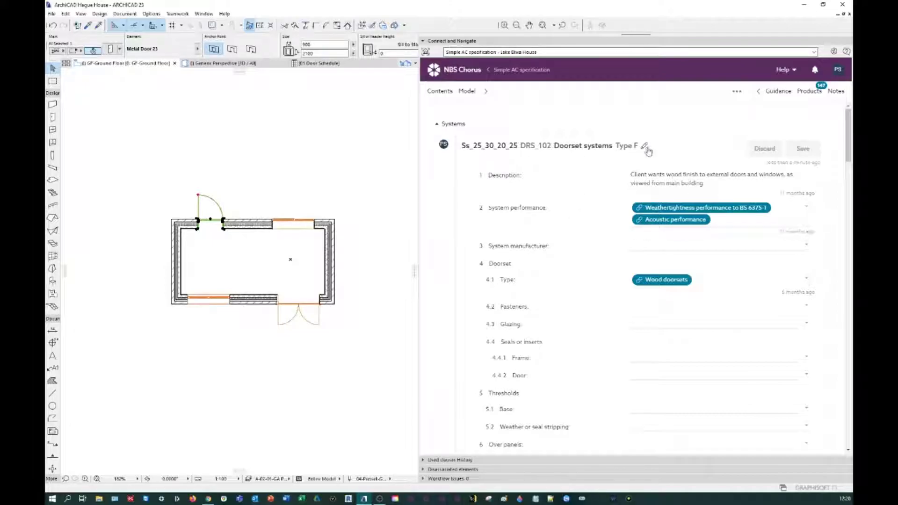
Step: Inspect the DRS_102 code, prefix, title and suffix unchanged, then return to the contents list
{"action": "left_click", "coordinate": [645, 148]}
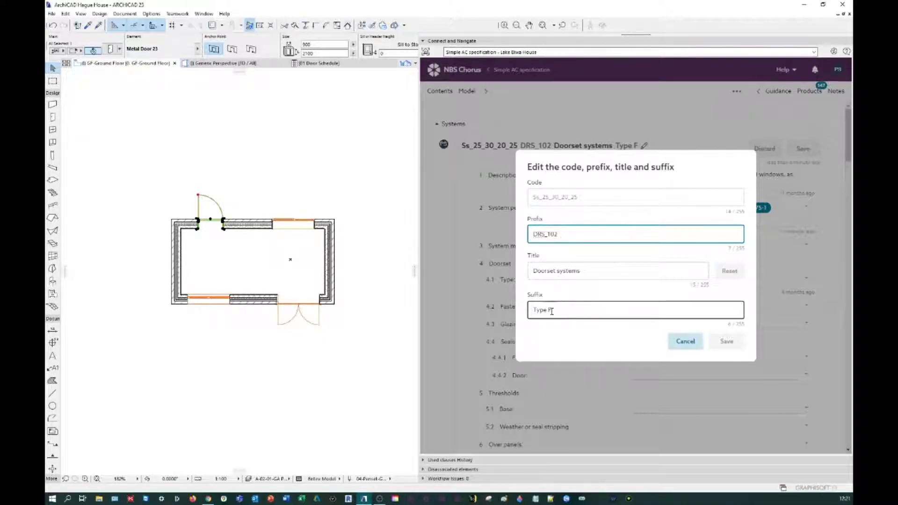
{"action": "left_click", "coordinate": [682, 343]}
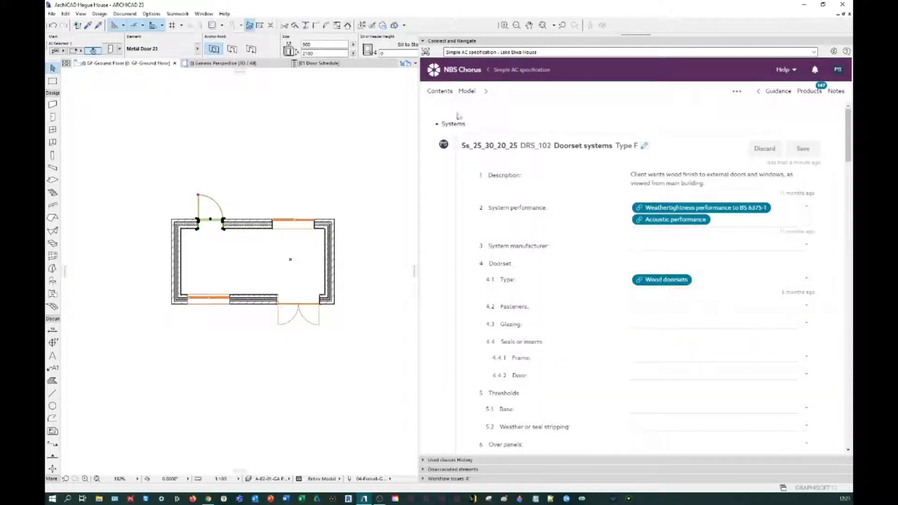
{"action": "left_click", "coordinate": [438, 92]}
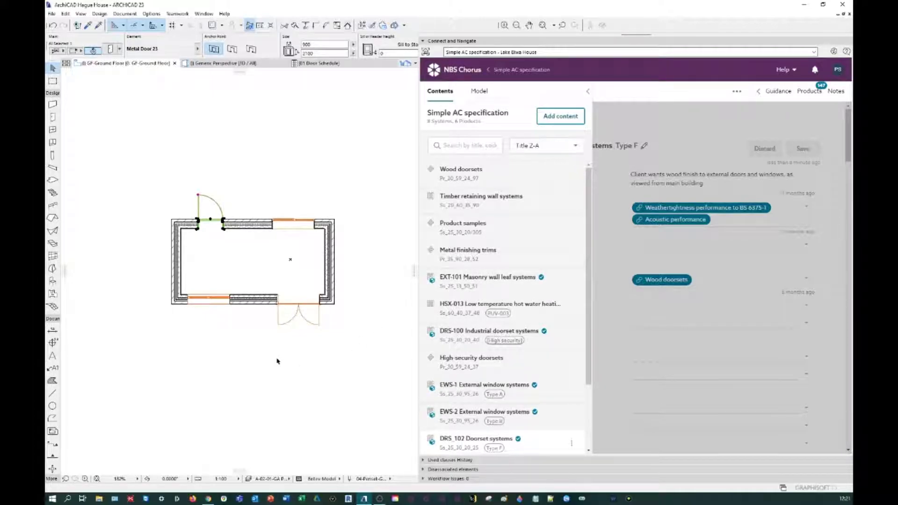
Step: Select the bottom-wall window to show its EWS-2 External window systems Type B clause, then deselect
{"action": "left_click", "coordinate": [261, 339]}
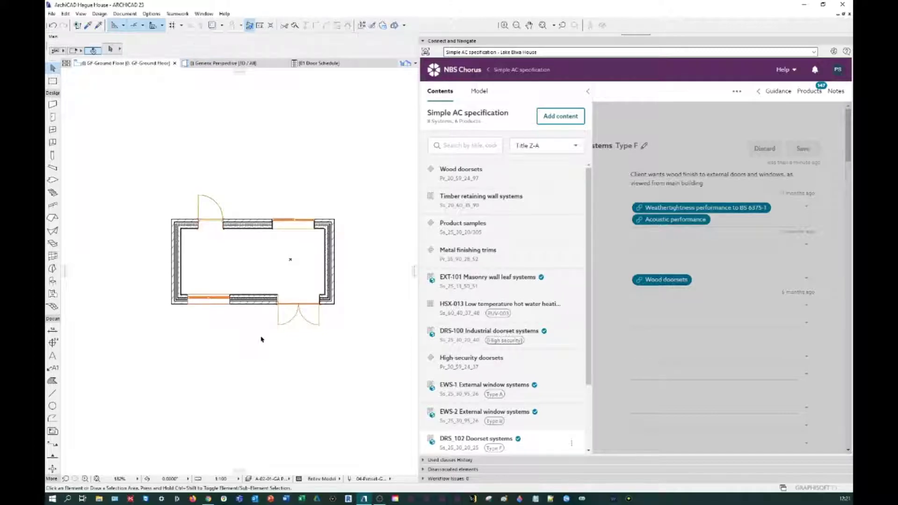
{"action": "left_click", "coordinate": [221, 303]}
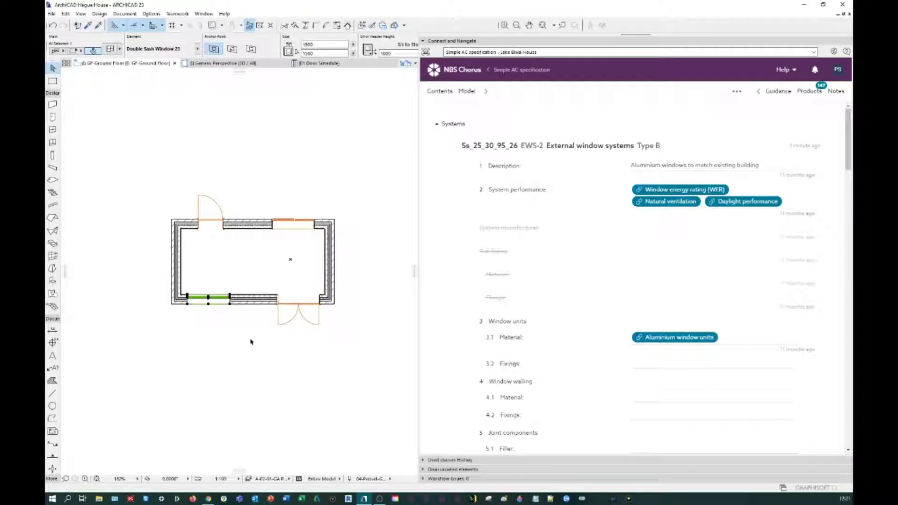
{"action": "left_click", "coordinate": [221, 269]}
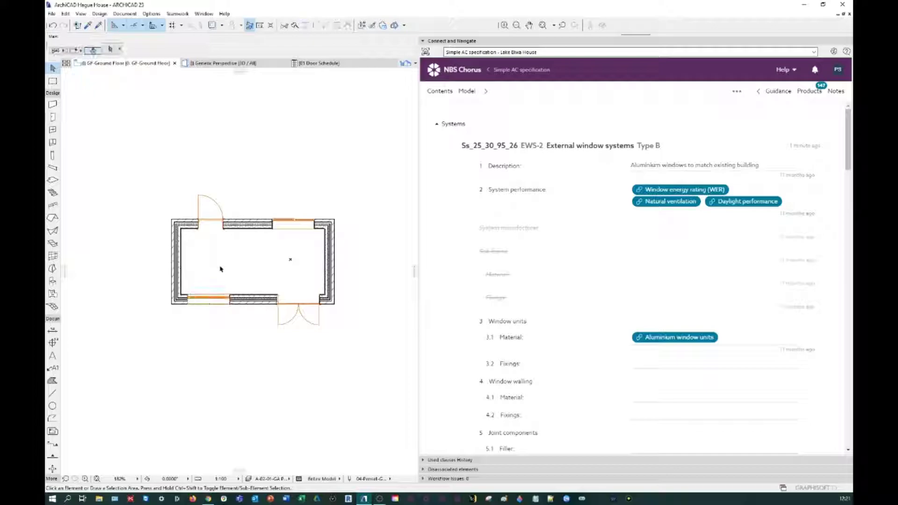
Step: Make the default label show NBSChorusPrefix, NBSChorusCode, NBSChorusTitle and NBSChorusSuffix on rows 1–4
{"action": "double_click", "coordinate": [54, 370]}
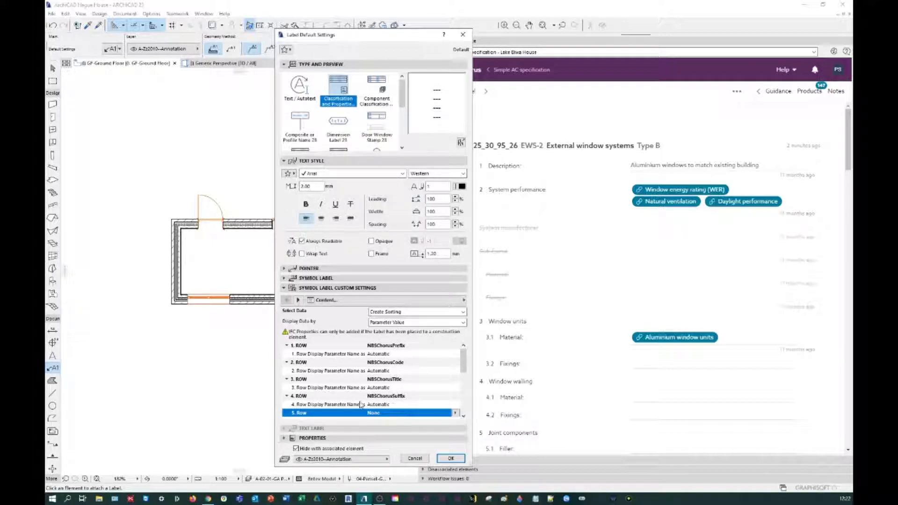
{"action": "left_click", "coordinate": [450, 459]}
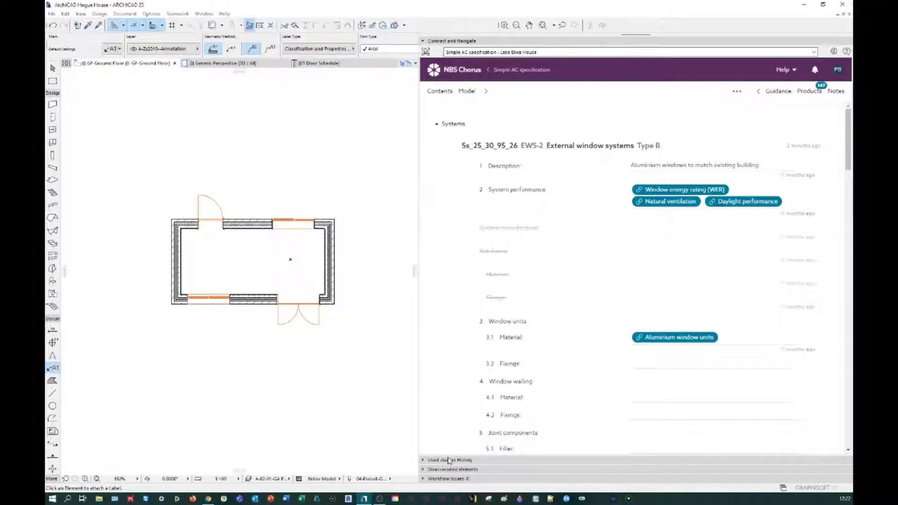
Step: Label the bottom-wall window and move its EWS-2 label below the plan's lower-left corner
{"action": "left_click", "coordinate": [206, 299]}
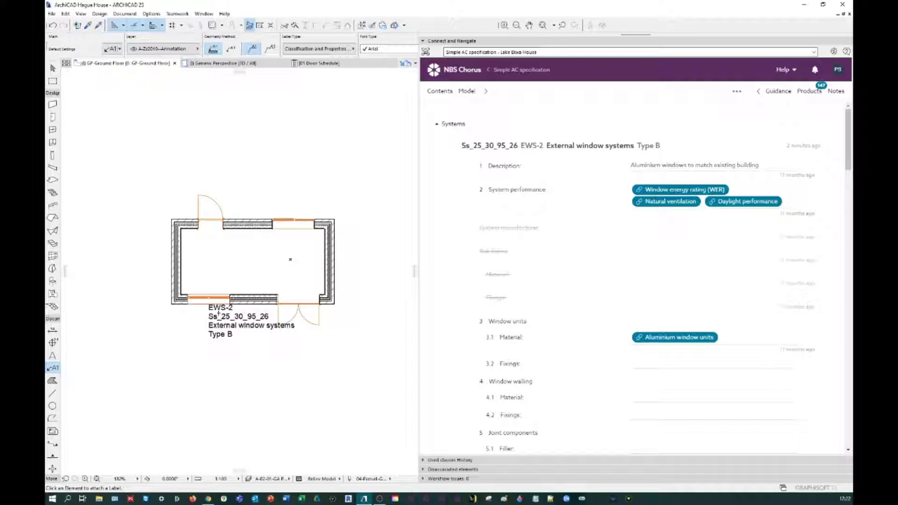
{"action": "left_click", "coordinate": [217, 320]}
{"action": "left_click_drag", "start_coordinate": [218, 322], "coordinate": [196, 334]}
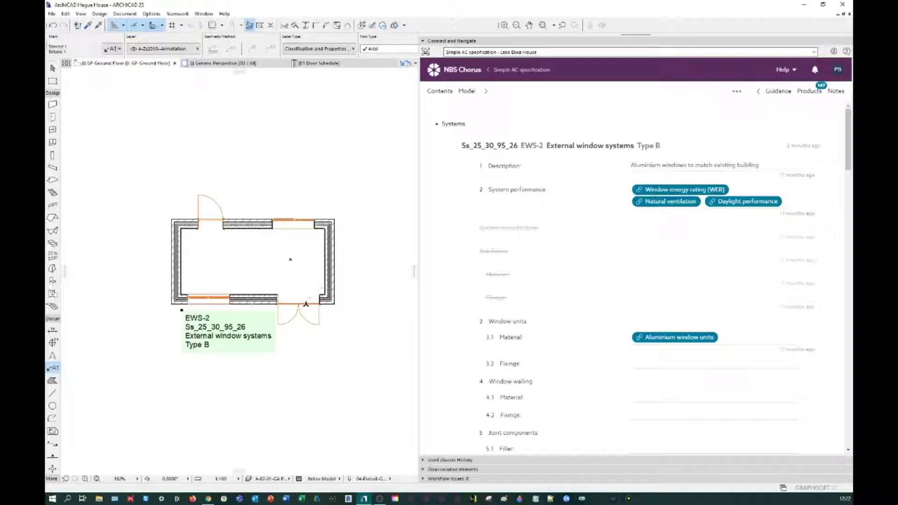
{"action": "key", "text": "Escape"}
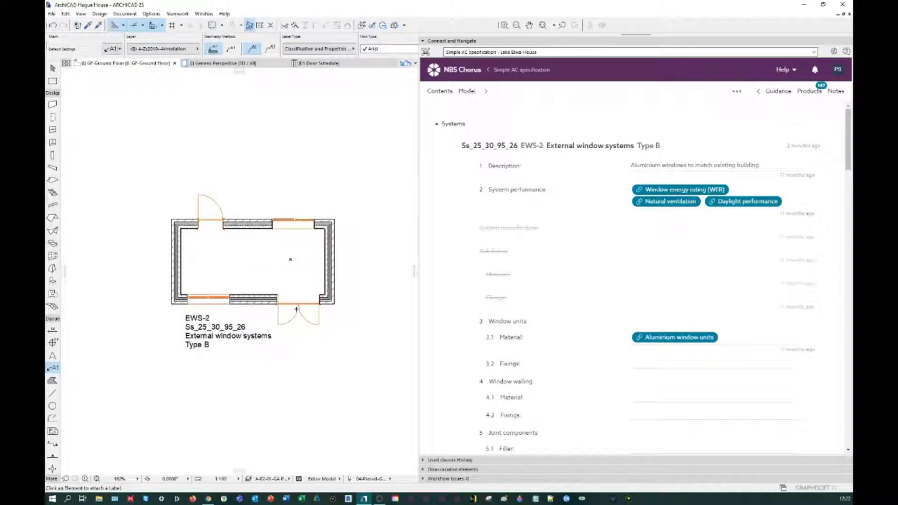
Step: Add Chorus labels to the double door, top window, top-left door and left wall
{"action": "left_click", "coordinate": [299, 304]}
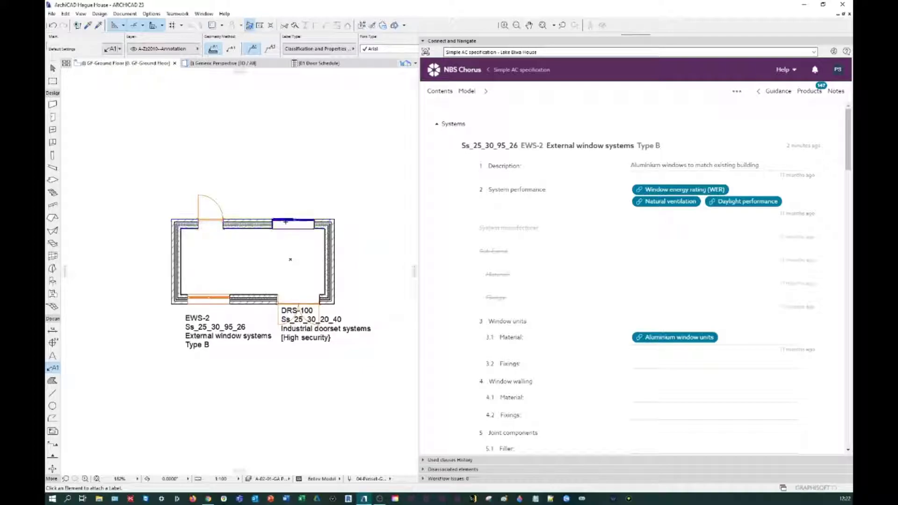
{"action": "left_click", "coordinate": [280, 225]}
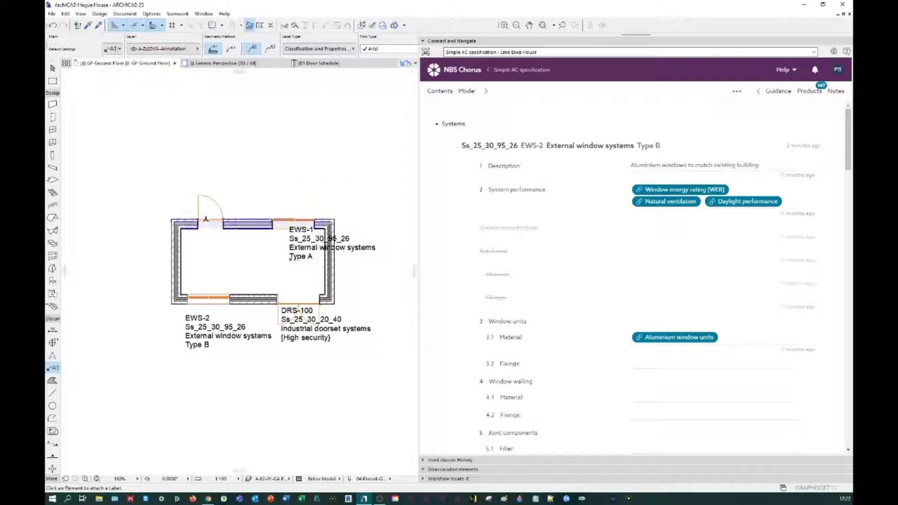
{"action": "left_click", "coordinate": [201, 220]}
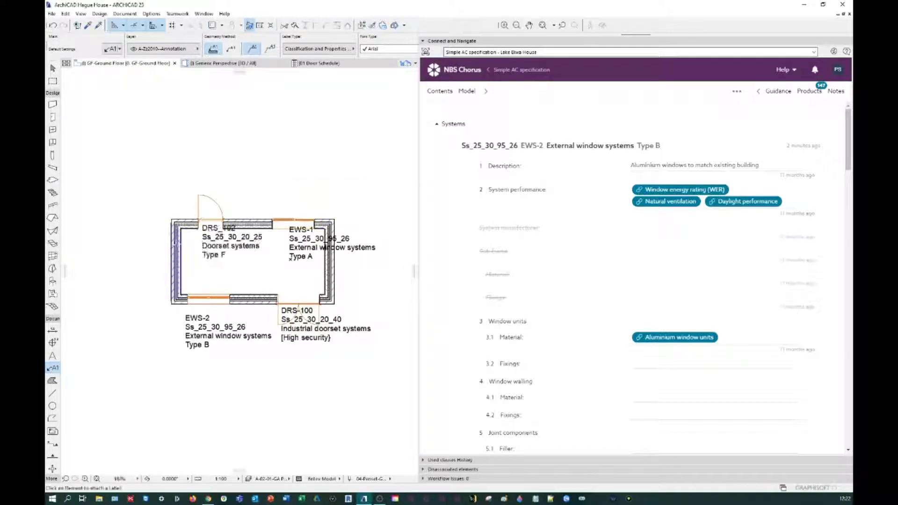
{"action": "left_click", "coordinate": [175, 255]}
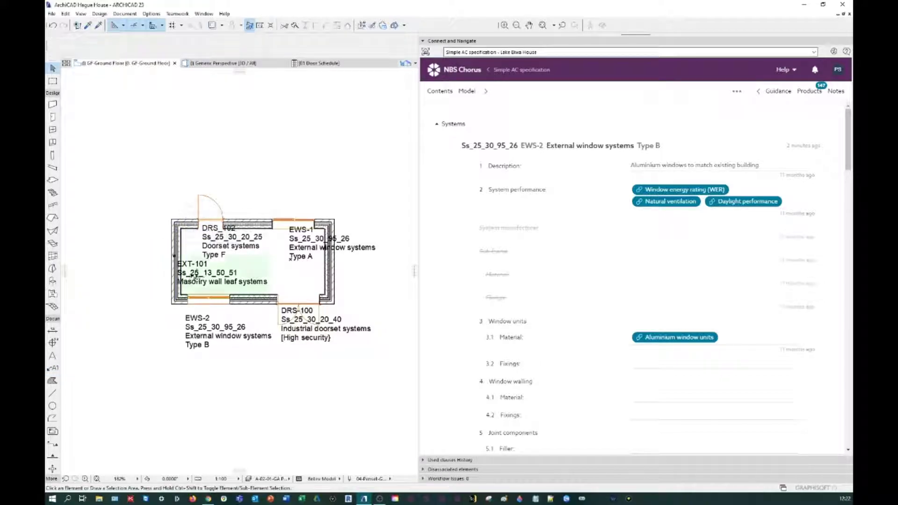
Step: Drag the EXT-101, DRS_102, EWS-1 and DRS-100 labels clear of the room outline
{"action": "left_click_drag", "start_coordinate": [155, 279], "coordinate": [59, 275]}
{"action": "left_click", "coordinate": [220, 248]}
{"action": "left_click_drag", "start_coordinate": [220, 248], "coordinate": [207, 184]}
{"action": "left_click", "coordinate": [305, 247]}
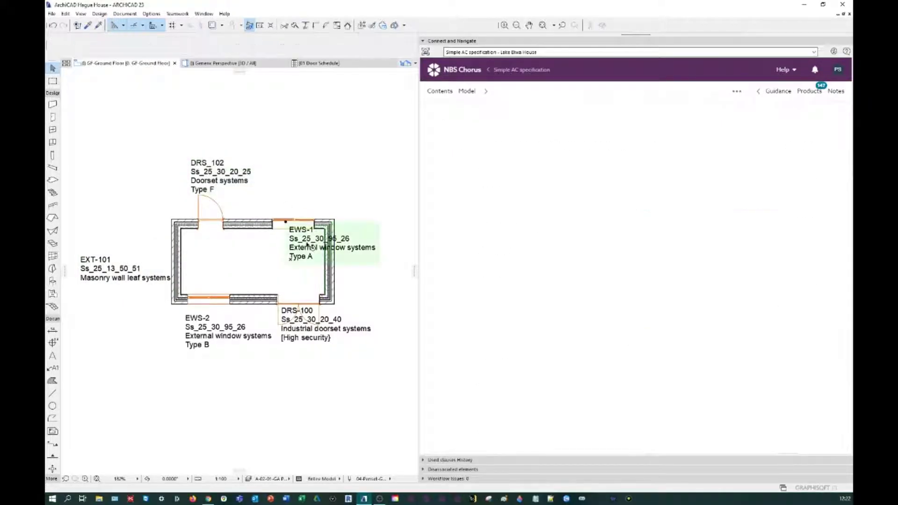
{"action": "left_click_drag", "start_coordinate": [309, 236], "coordinate": [309, 199]}
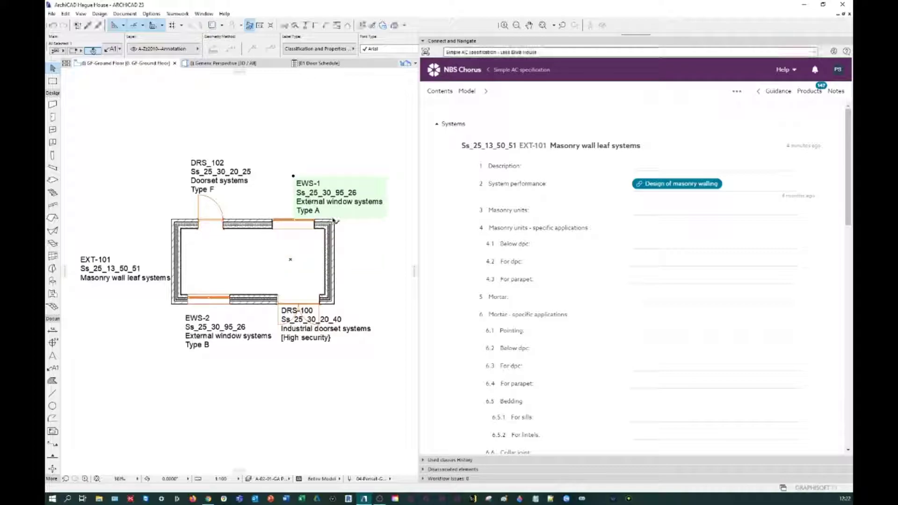
{"action": "left_click", "coordinate": [305, 333]}
{"action": "left_click_drag", "start_coordinate": [305, 333], "coordinate": [320, 359]}
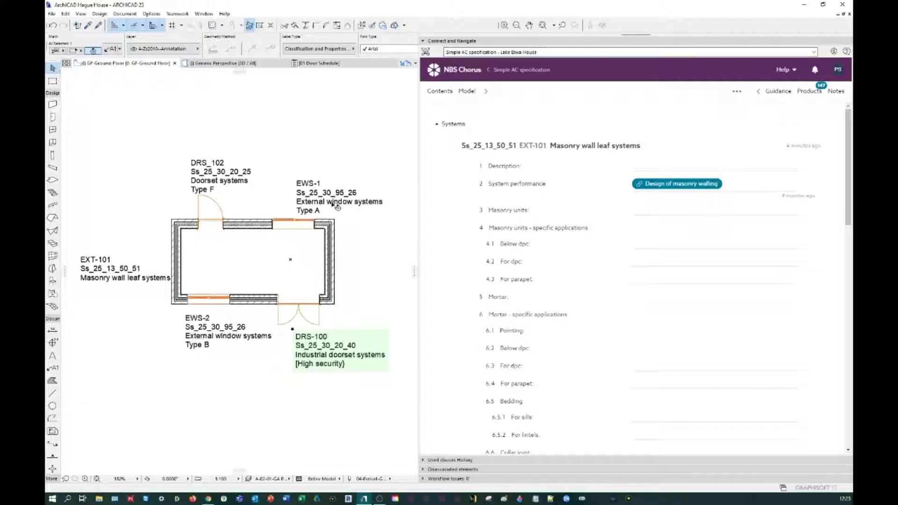
{"action": "left_click", "coordinate": [247, 66]}
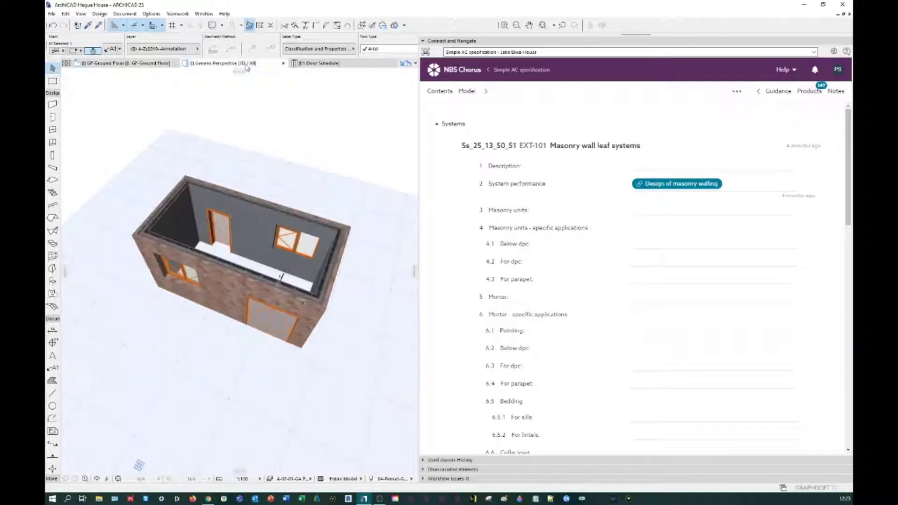
{"action": "left_click", "coordinate": [308, 64]}
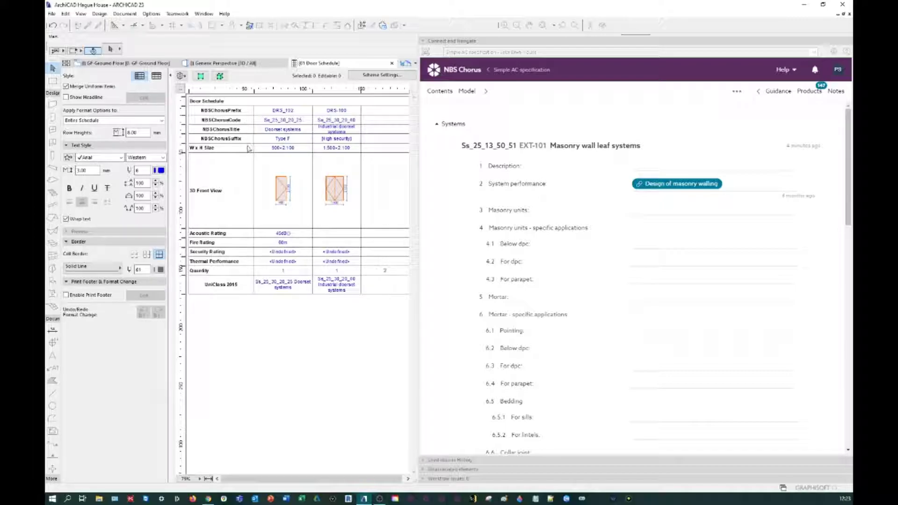
{"action": "left_click", "coordinate": [155, 63]}
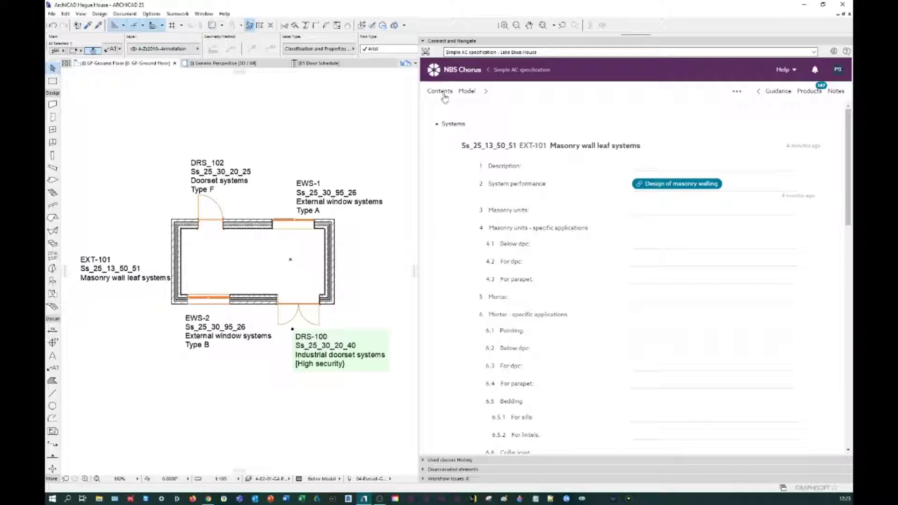
Step: Rescan the model in the Chorus Model panel and expand the associated ARCHICAD Virtual Type group
{"action": "left_click", "coordinate": [469, 93]}
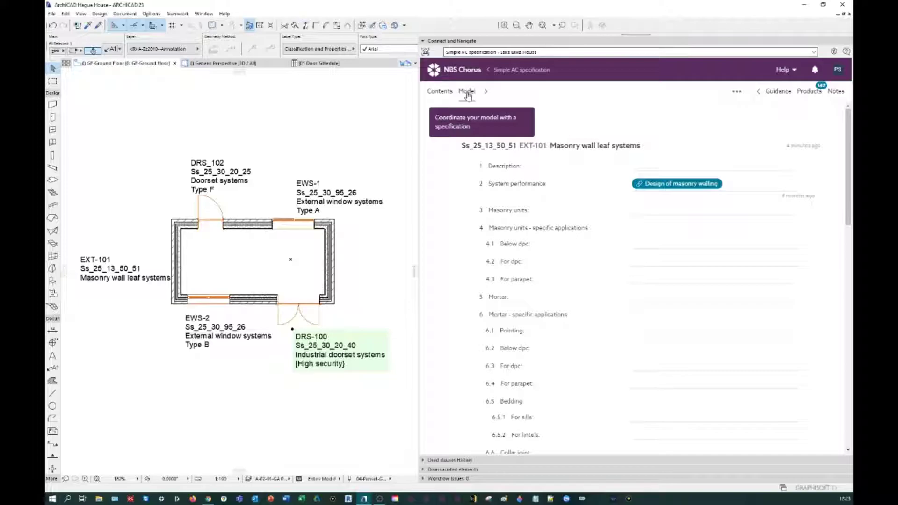
{"action": "left_click", "coordinate": [467, 93]}
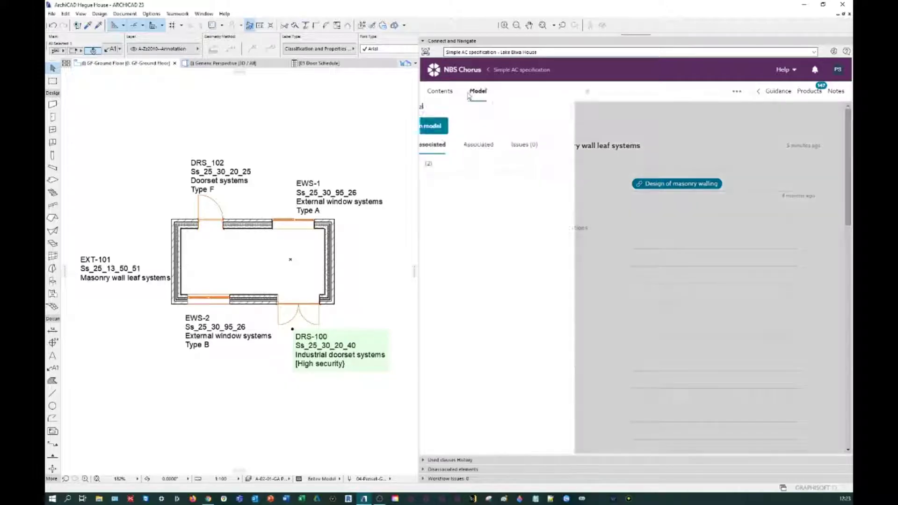
{"action": "left_click", "coordinate": [442, 127]}
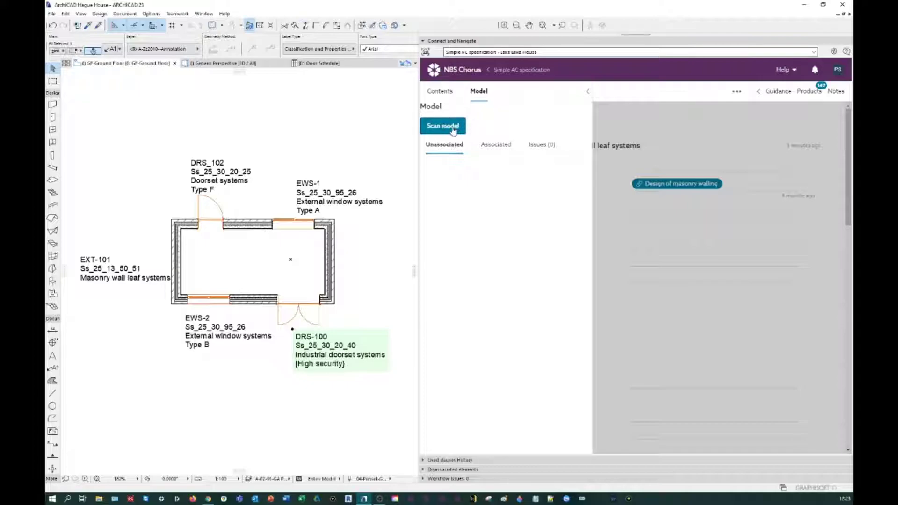
{"action": "left_click", "coordinate": [495, 145]}
{"action": "left_click", "coordinate": [455, 164]}
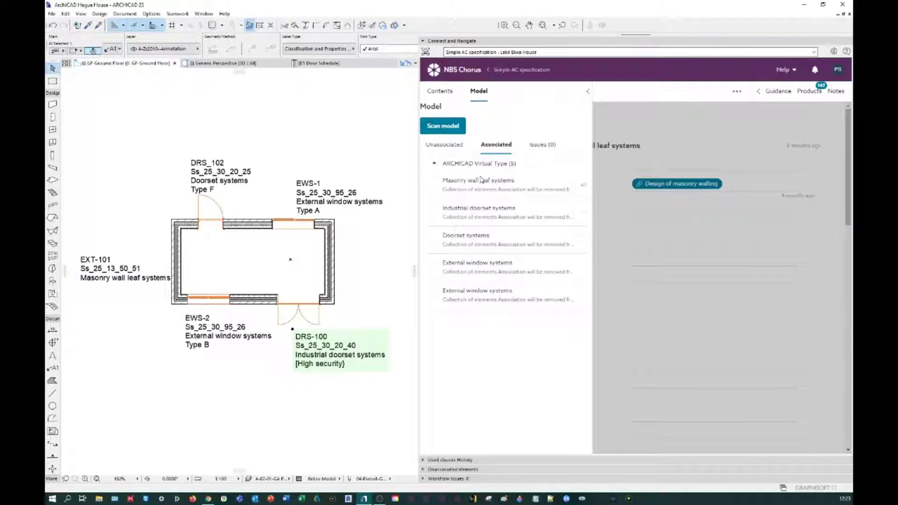
Step: Confirm no unassociated elements or issues are reported, then return to the specification contents
{"action": "left_click", "coordinate": [444, 145]}
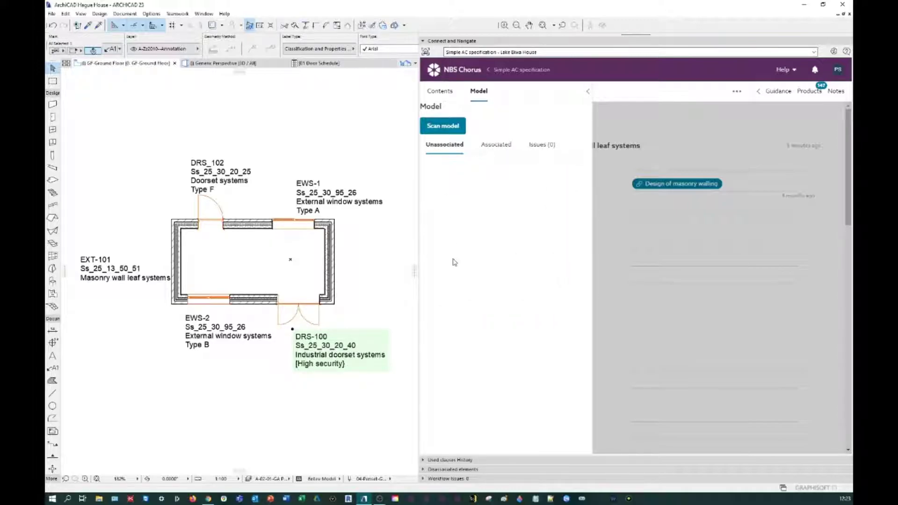
{"action": "left_click", "coordinate": [489, 145]}
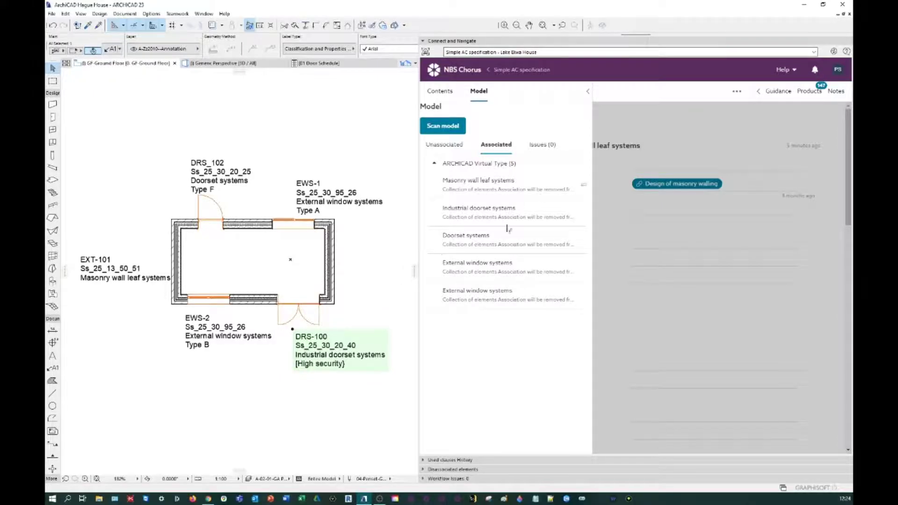
{"action": "left_click", "coordinate": [542, 145]}
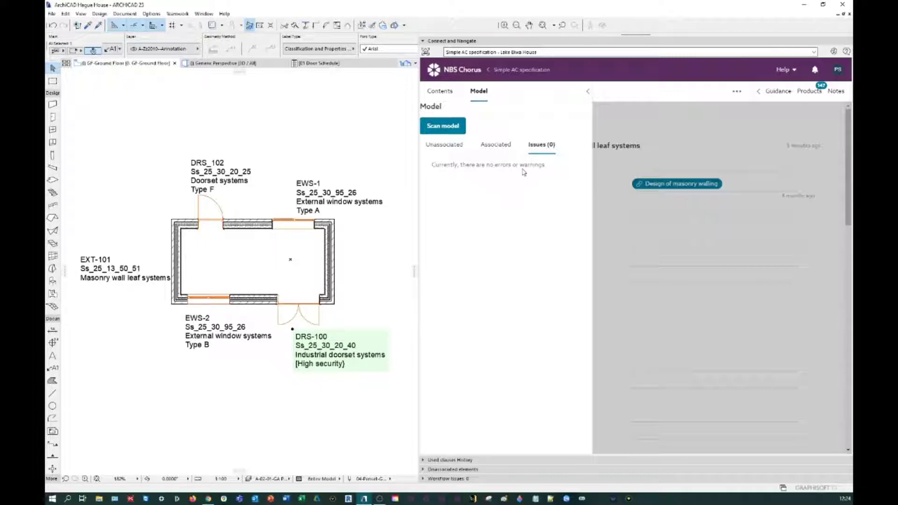
{"action": "left_click", "coordinate": [441, 94]}
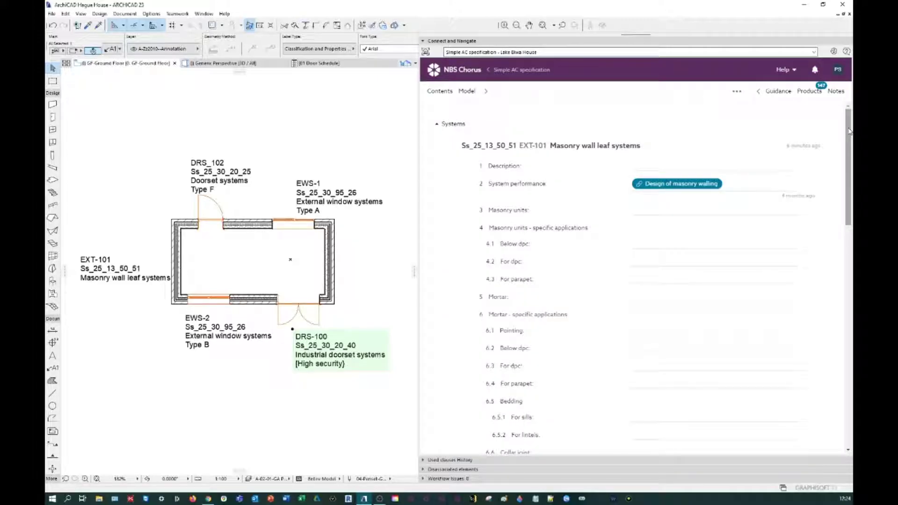
{"action": "scroll", "coordinate": [849, 132], "scroll_direction": "down", "scroll_amount": 3}
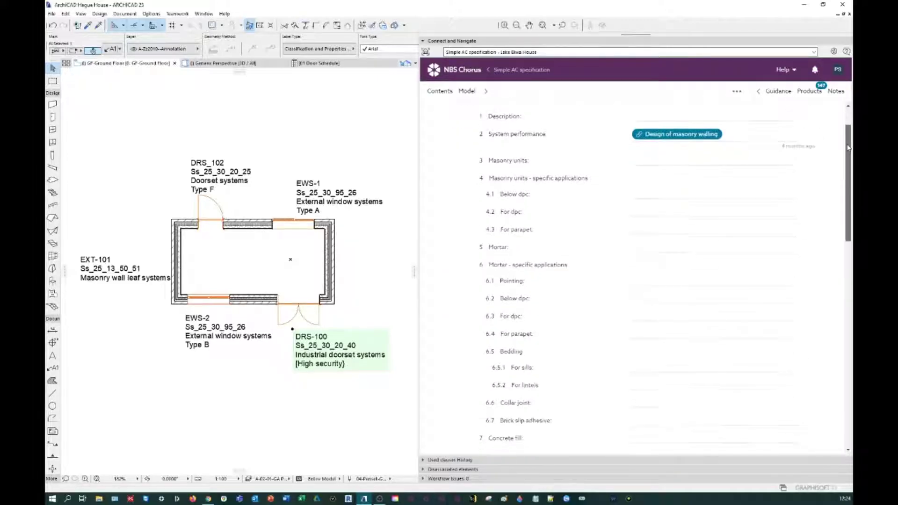
{"action": "left_click", "coordinate": [457, 461]}
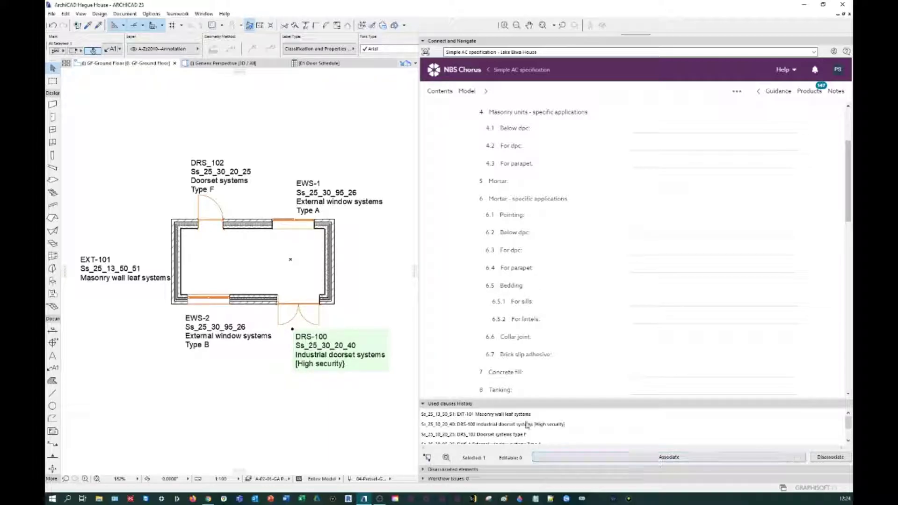
{"action": "left_click", "coordinate": [478, 404]}
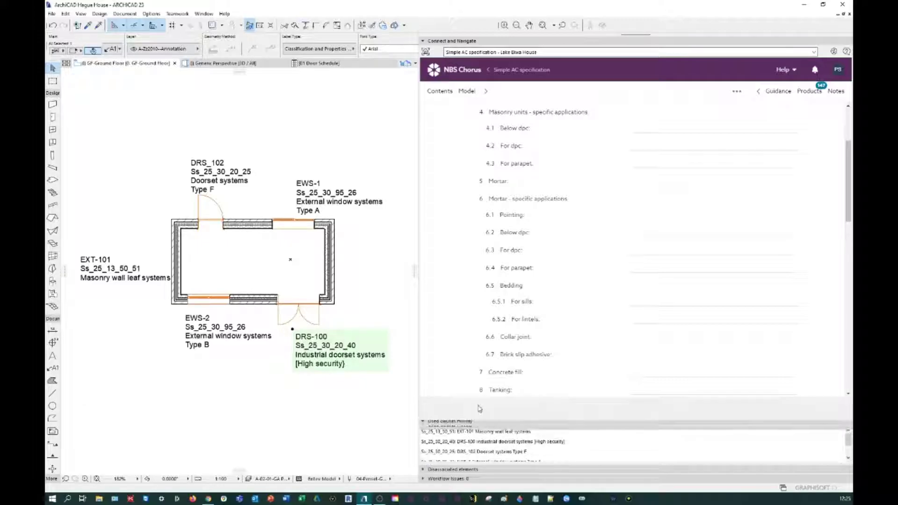
{"action": "left_click", "coordinate": [492, 471]}
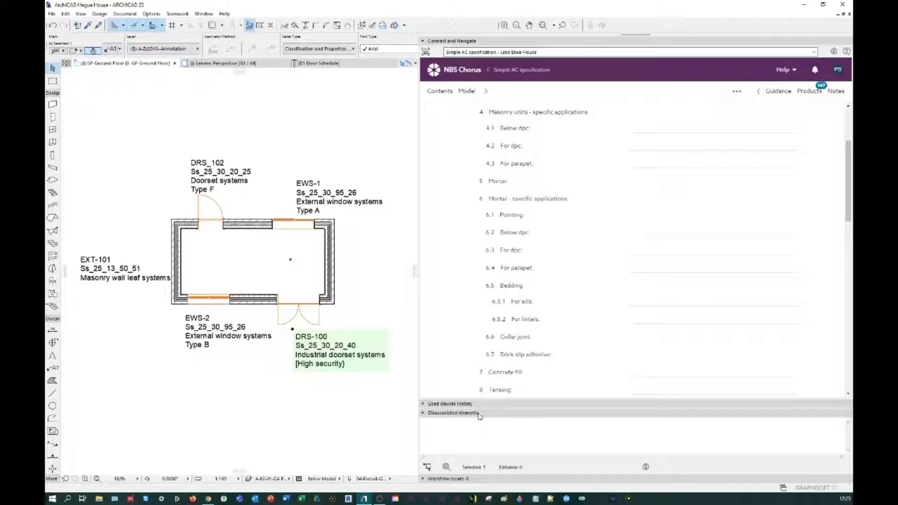
{"action": "left_click", "coordinate": [478, 414]}
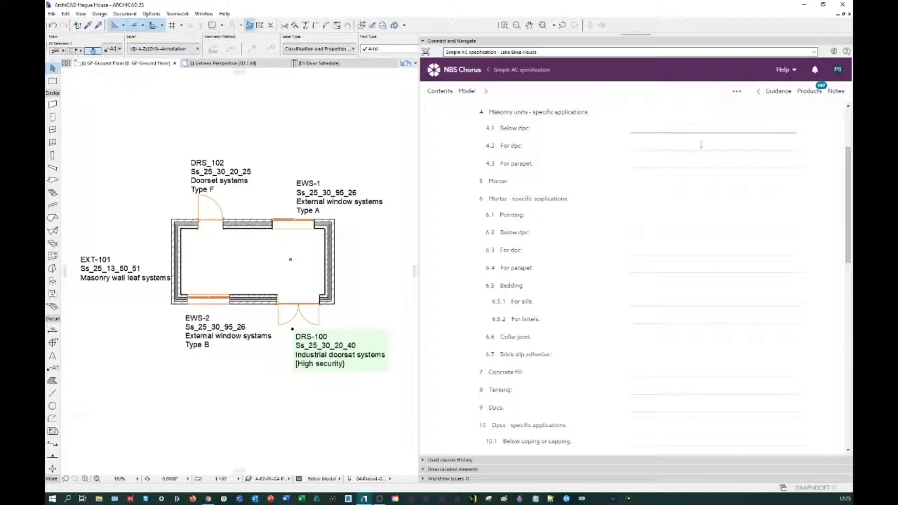
Step: Change the masonry wall clause prefix from EXT-101 to EXT-199, add suffix NBS, and save
{"action": "left_click_drag", "start_coordinate": [850, 190], "coordinate": [849, 151]}
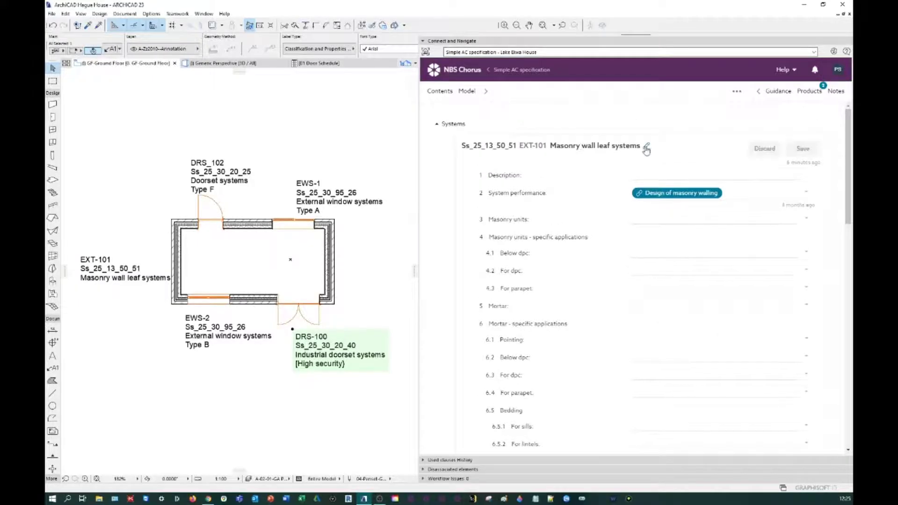
{"action": "left_click", "coordinate": [646, 146]}
{"action": "left_click", "coordinate": [560, 233]}
{"action": "double_click", "coordinate": [559, 234]}
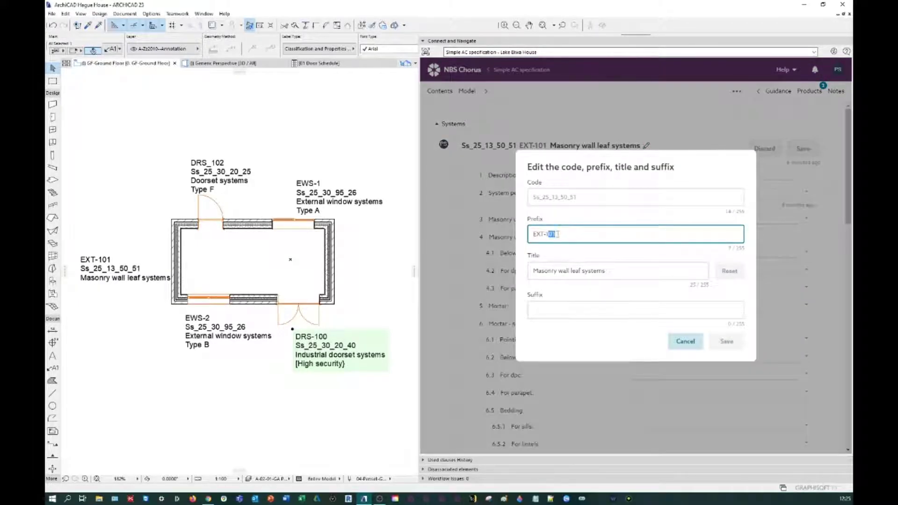
{"action": "type", "text": "199"}
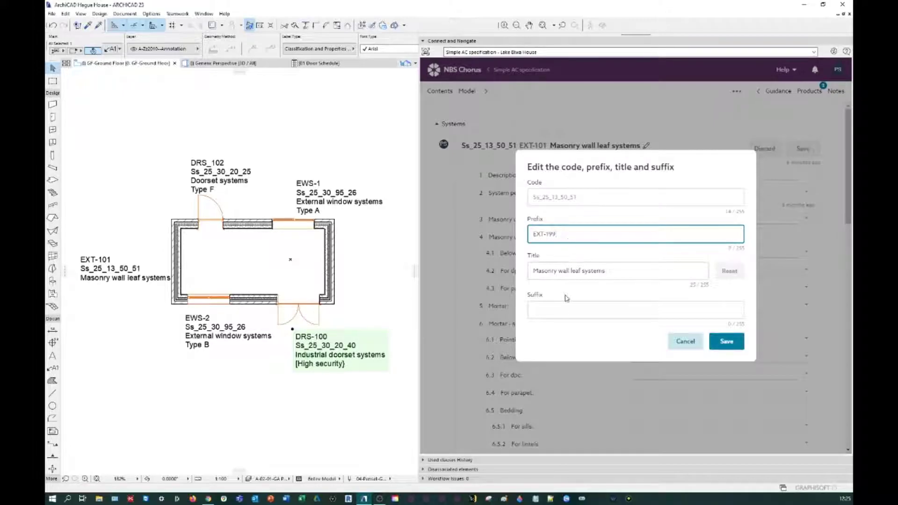
{"action": "left_click", "coordinate": [564, 309]}
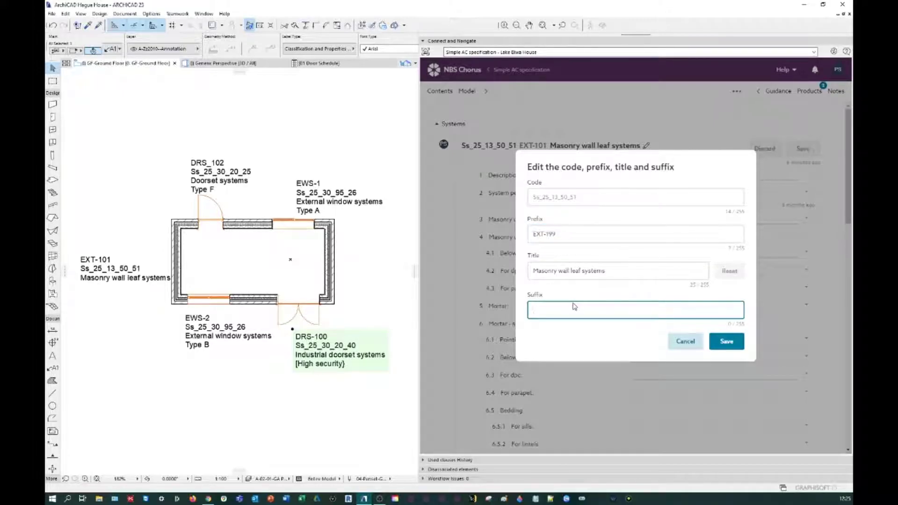
{"action": "type", "text": "NBS"}
{"action": "left_click", "coordinate": [726, 341]}
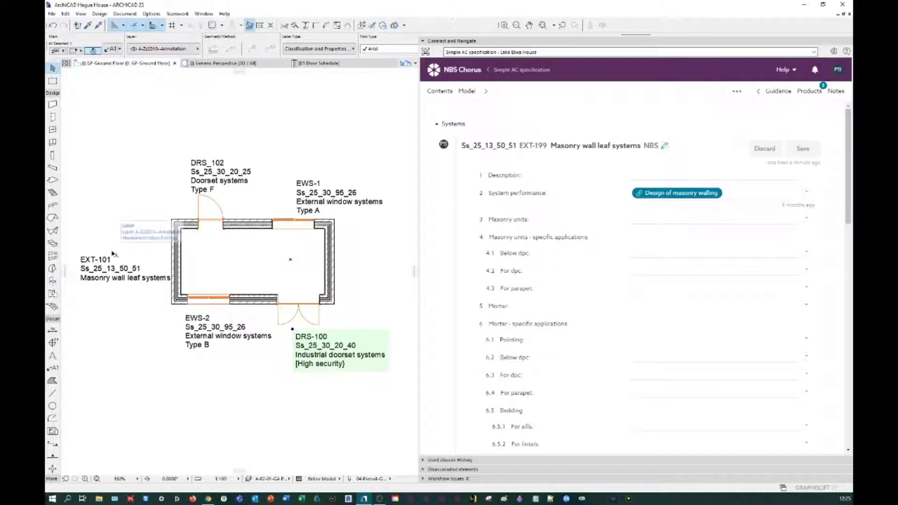
Step: Resolve the Chorus warning so the left-wall label updates to EXT-199 with suffix NBS
{"action": "left_click", "coordinate": [467, 91]}
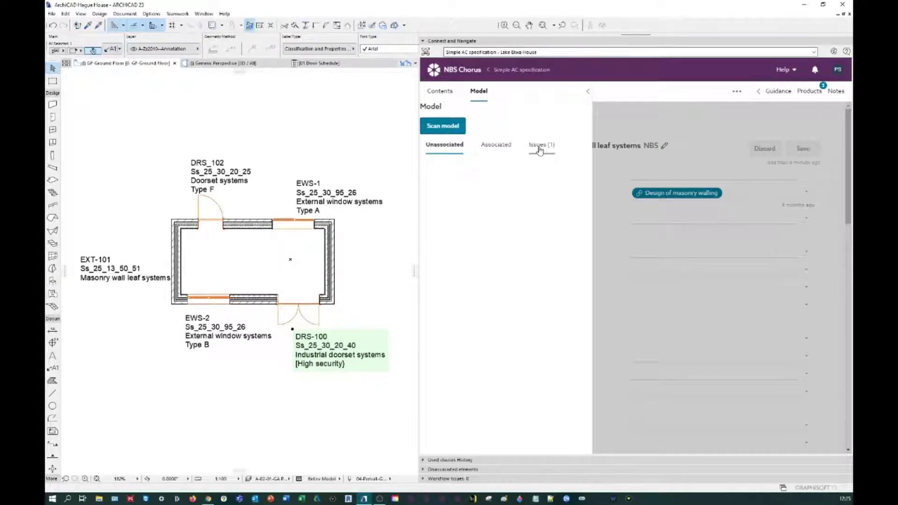
{"action": "left_click", "coordinate": [540, 149]}
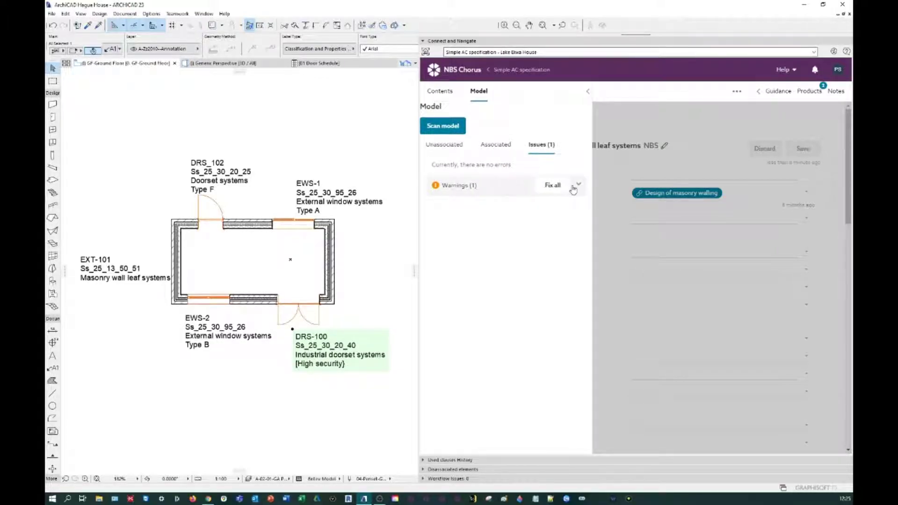
{"action": "left_click", "coordinate": [574, 186]}
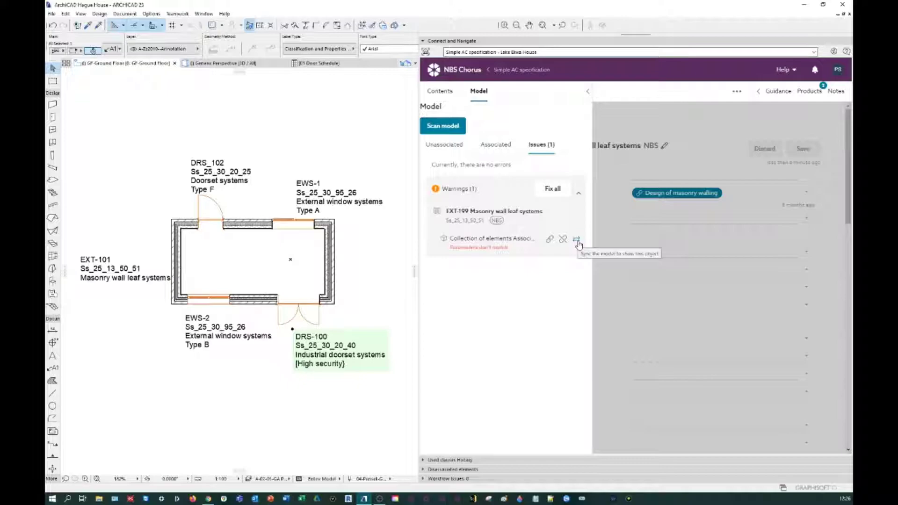
{"action": "left_click", "coordinate": [550, 239]}
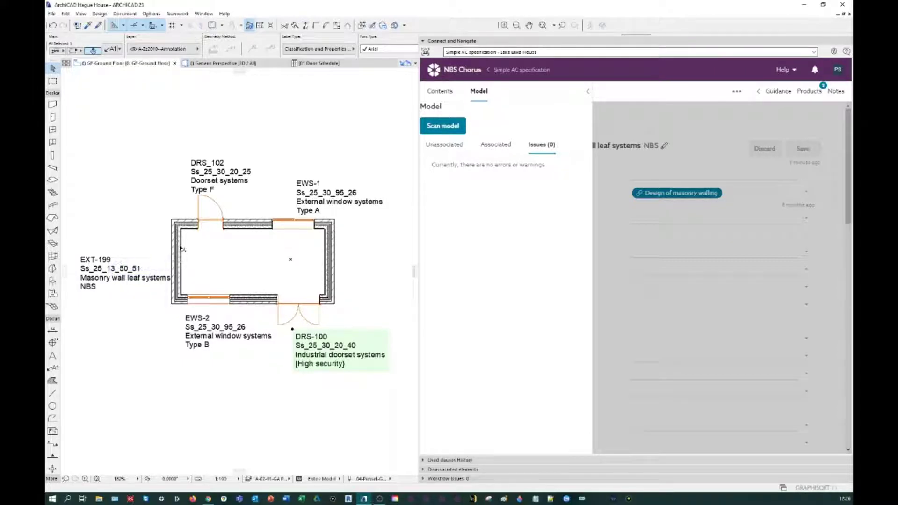
{"action": "mouse_move", "coordinate": [181, 248]}
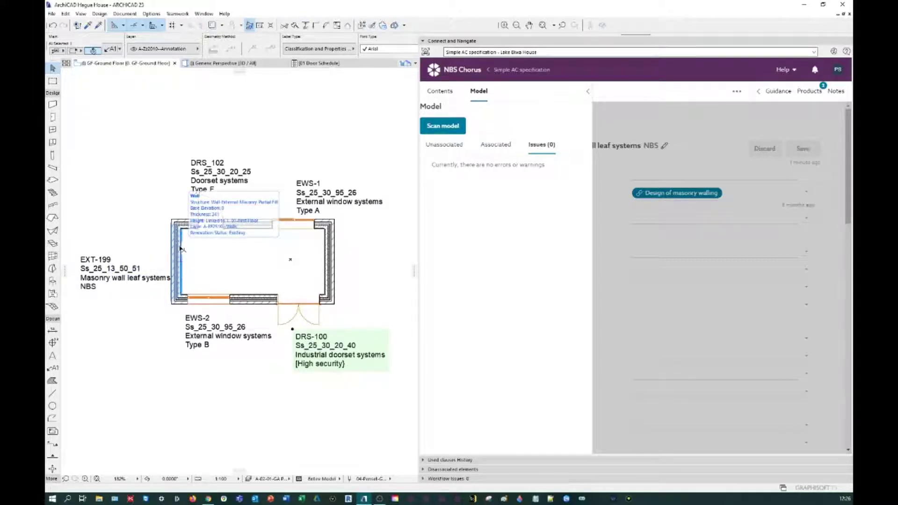